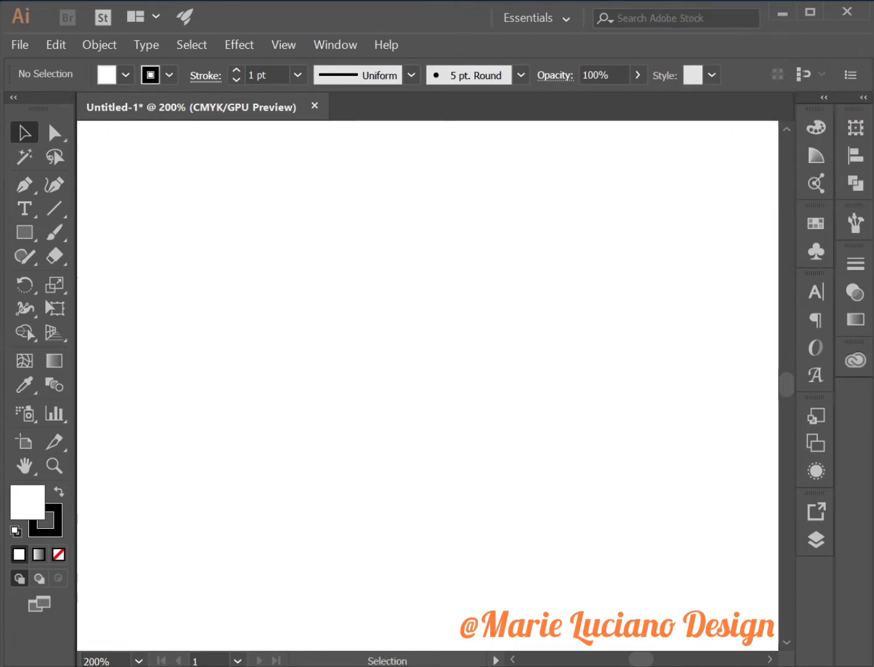
Draw a small circle with the Ellipse tool and move it down and left, close to the artboard's centre.
{"action": "left_click_drag", "start_coordinate": [25, 234], "coordinate": [107, 280]}
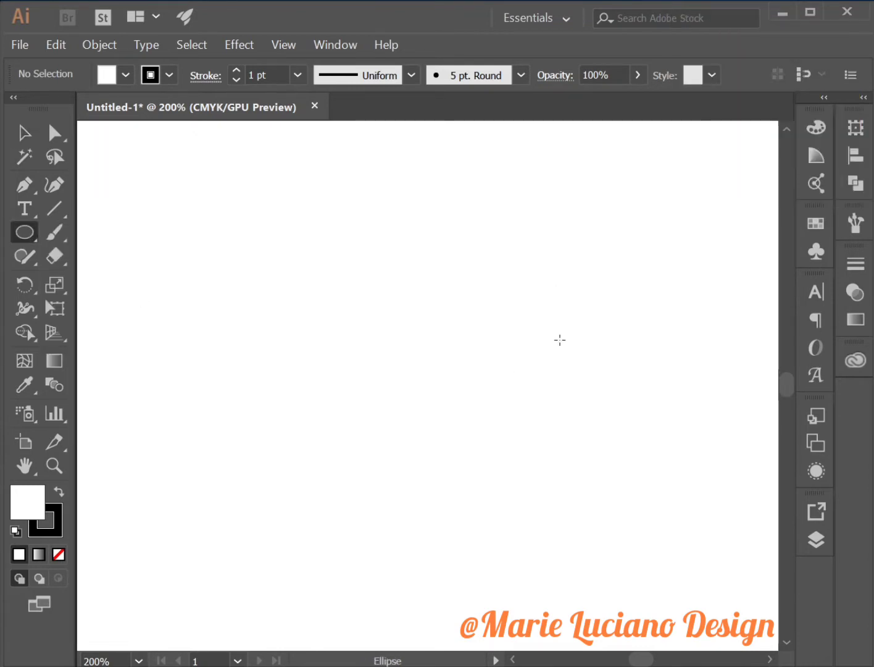
{"action": "left_click_drag", "start_coordinate": [560, 339], "coordinate": [543, 324]}
{"action": "left_click", "coordinate": [24, 133]}
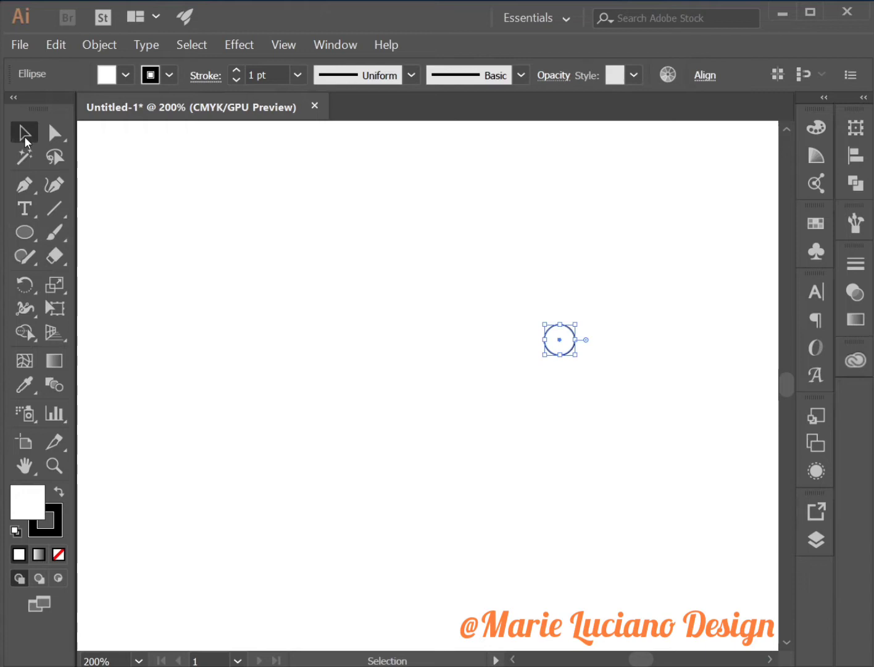
{"action": "left_click", "coordinate": [457, 296]}
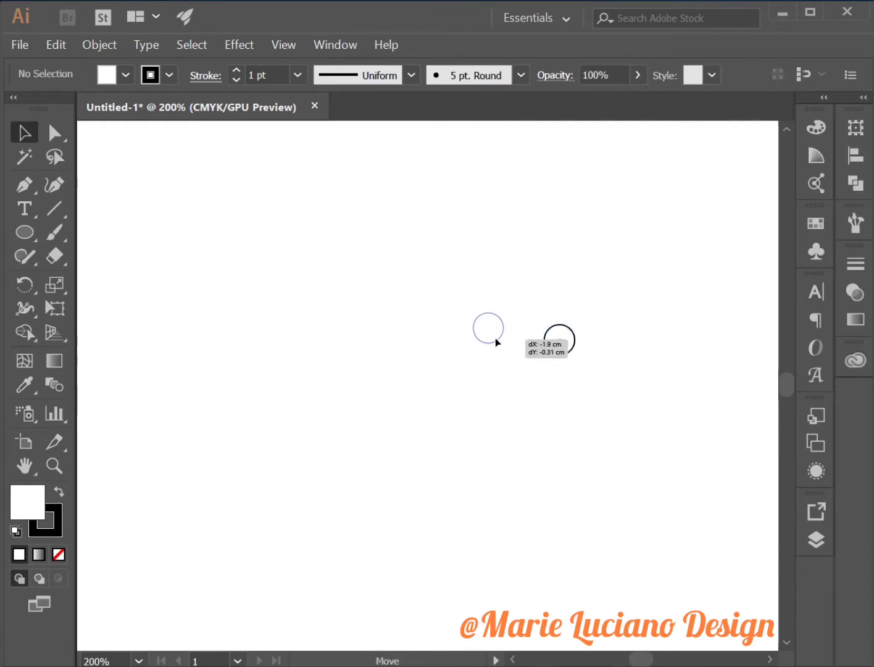
{"action": "left_click_drag", "start_coordinate": [497, 341], "coordinate": [449, 405]}
Draw a tall ellipse beside the small circle, remove its fill, and tilt it slightly clockwise.
{"action": "key", "text": "l"}
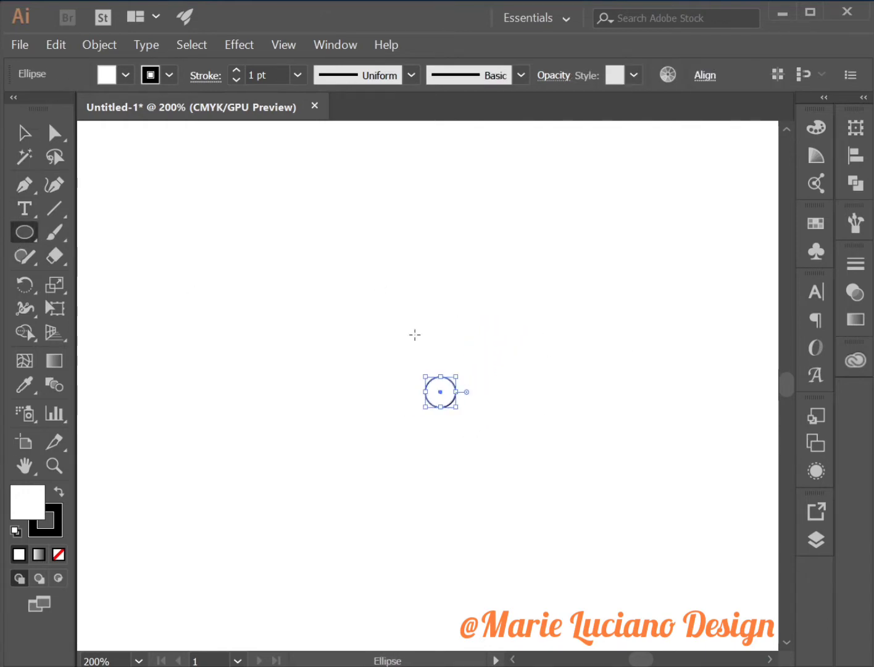
{"action": "mouse_move", "coordinate": [566, 288]}
{"action": "left_mouse_down"}
{"action": "mouse_move", "coordinate": [428, 474]}
{"action": "mouse_move", "coordinate": [441, 493]}
{"action": "left_mouse_up"}
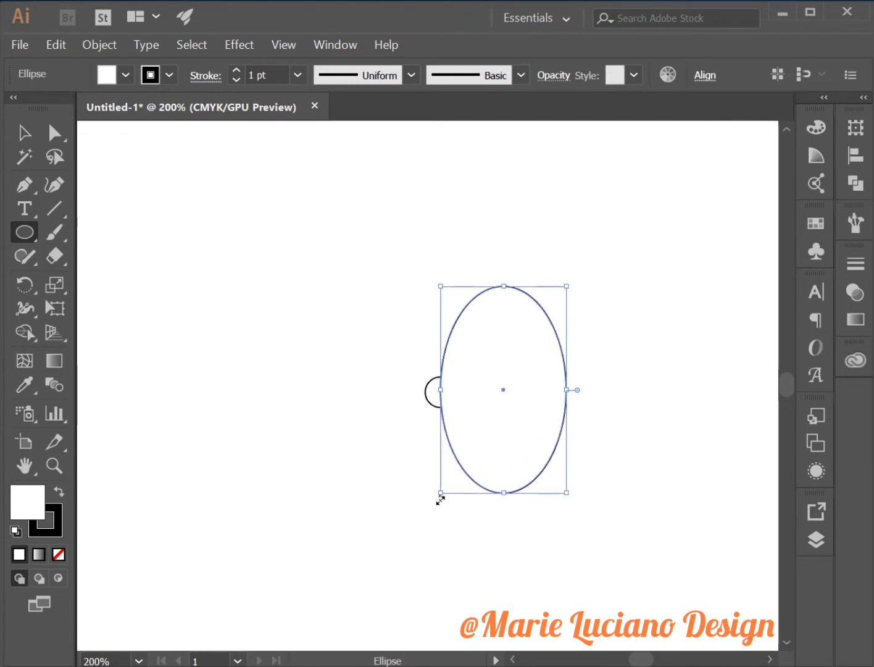
{"action": "left_click", "coordinate": [58, 553]}
{"action": "left_click_drag", "start_coordinate": [545, 307], "coordinate": [588, 279]}
{"action": "left_click", "coordinate": [588, 281]}
Draw a closed Pen path over the ellipse with a curved top, two zigzag notches, a curved bottom and a straight outer side.
{"action": "left_click", "coordinate": [25, 183]}
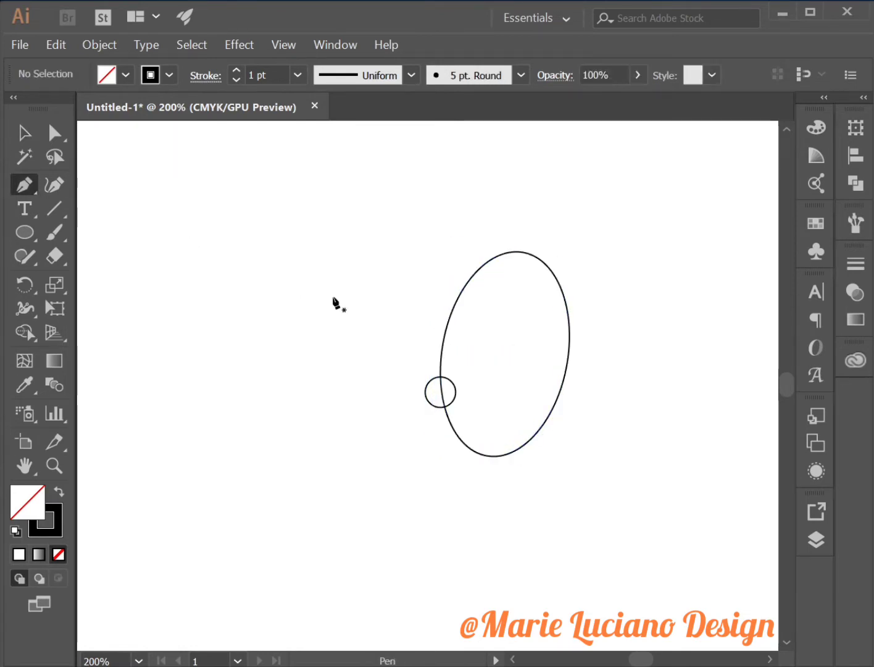
{"action": "left_click", "coordinate": [610, 260]}
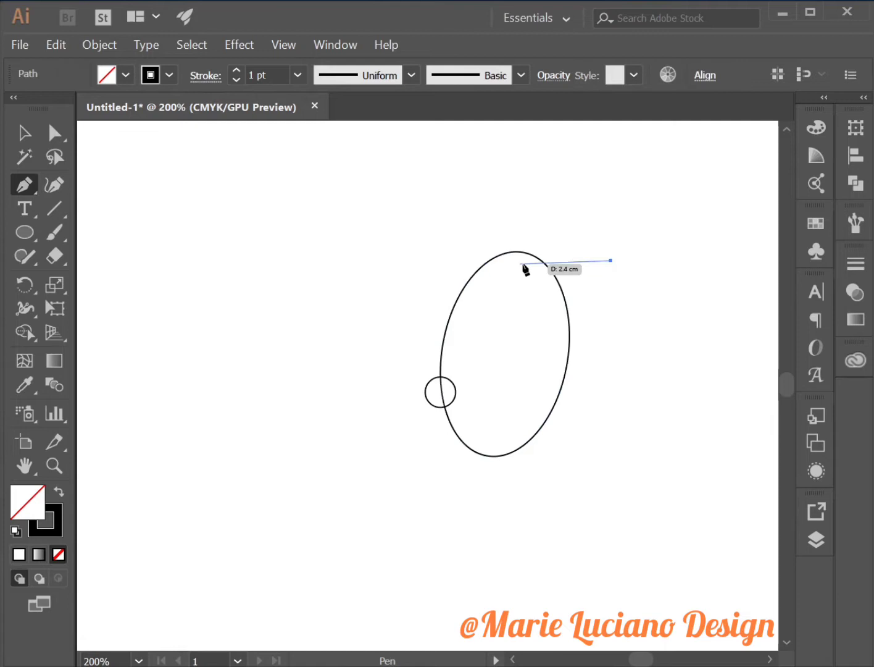
{"action": "left_click_drag", "start_coordinate": [495, 304], "coordinate": [473, 389]}
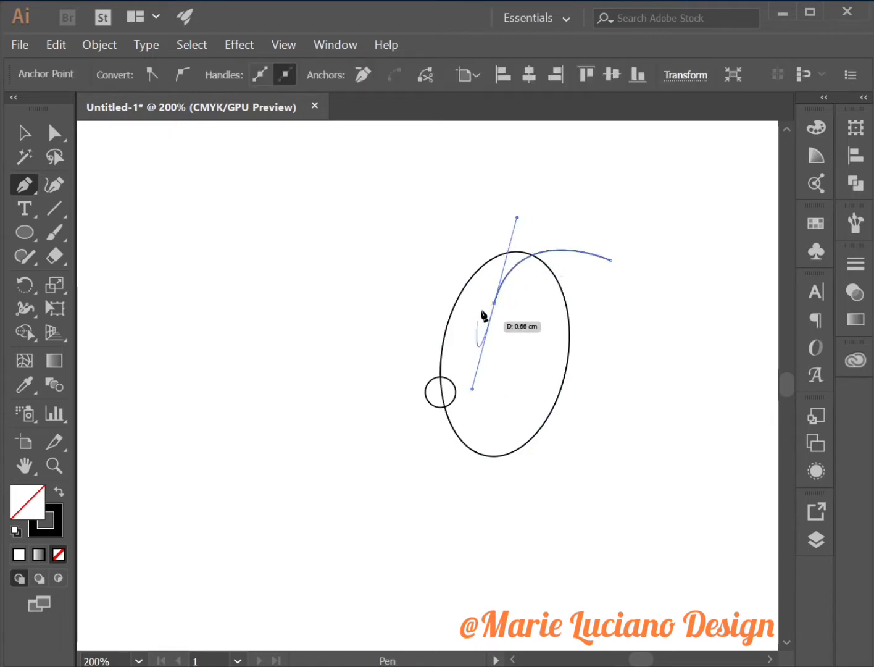
{"action": "left_click", "coordinate": [533, 283]}
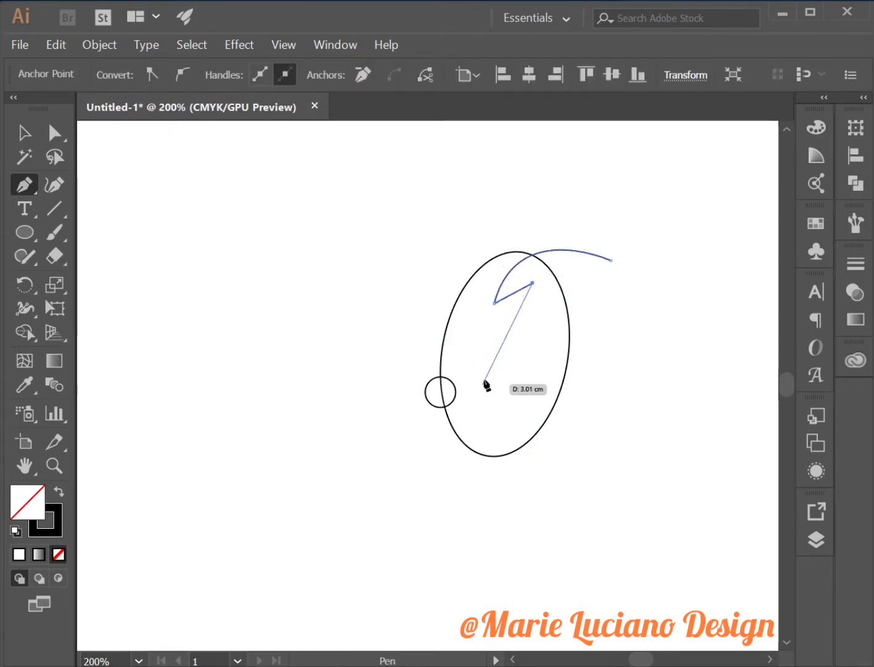
{"action": "left_click", "coordinate": [537, 339]}
{"action": "left_click_drag", "start_coordinate": [478, 463], "coordinate": [476, 511]}
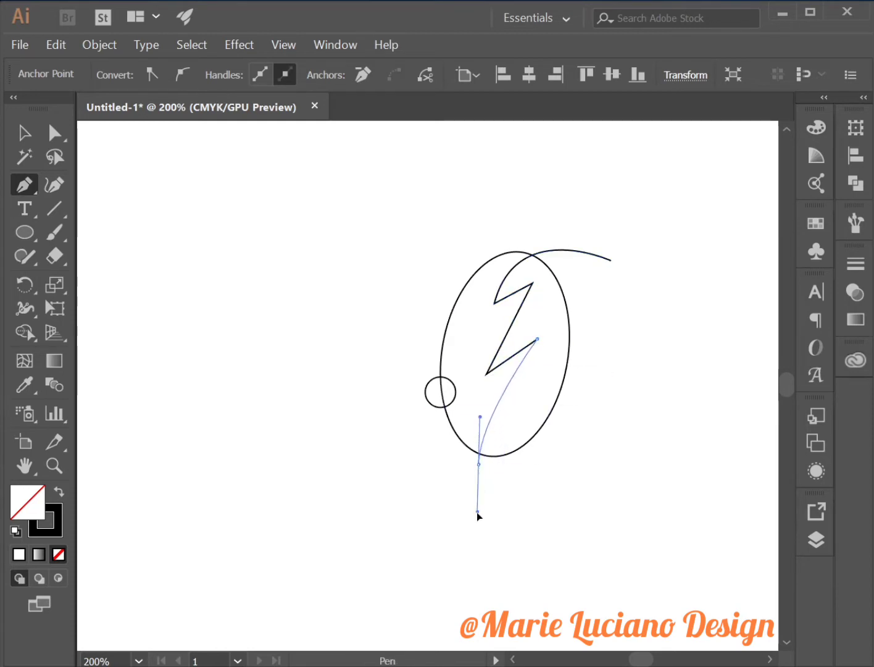
{"action": "left_click", "coordinate": [556, 481]}
{"action": "left_click", "coordinate": [611, 260]}
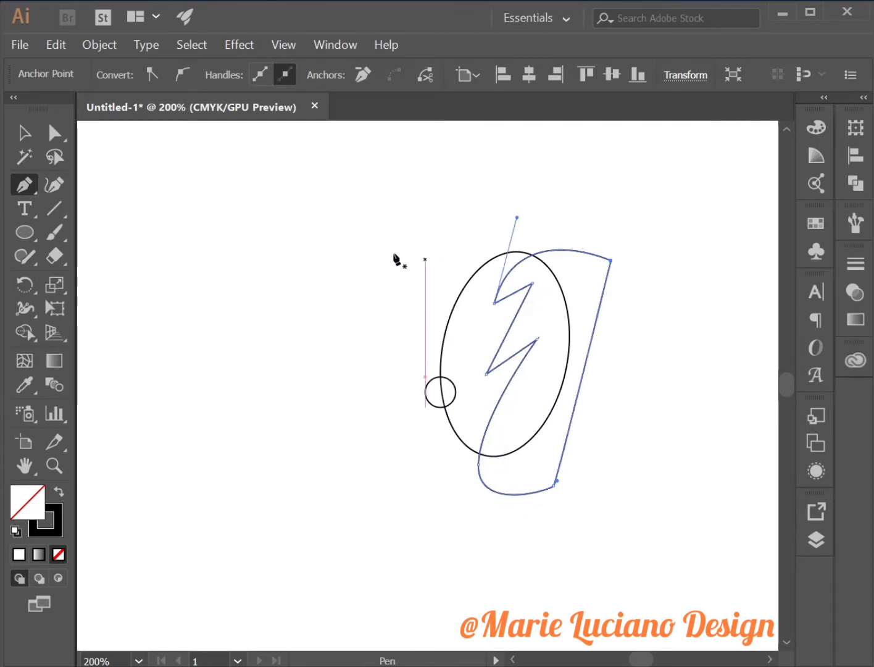
{"action": "key", "text": "v"}
{"action": "left_click", "coordinate": [428, 224]}
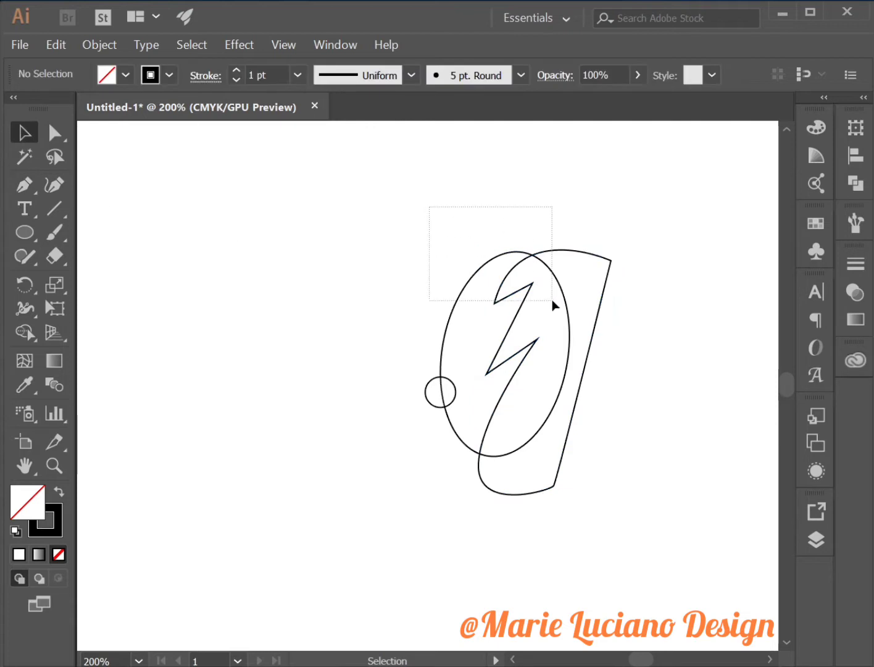
Stretch the tilted ellipse slightly upward so it rises above the zigzag path.
{"action": "left_click_drag", "start_coordinate": [552, 300], "coordinate": [553, 301]}
{"action": "left_click", "coordinate": [531, 226]}
{"action": "left_click", "coordinate": [517, 253]}
{"action": "left_click_drag", "start_coordinate": [524, 253], "coordinate": [526, 239]}
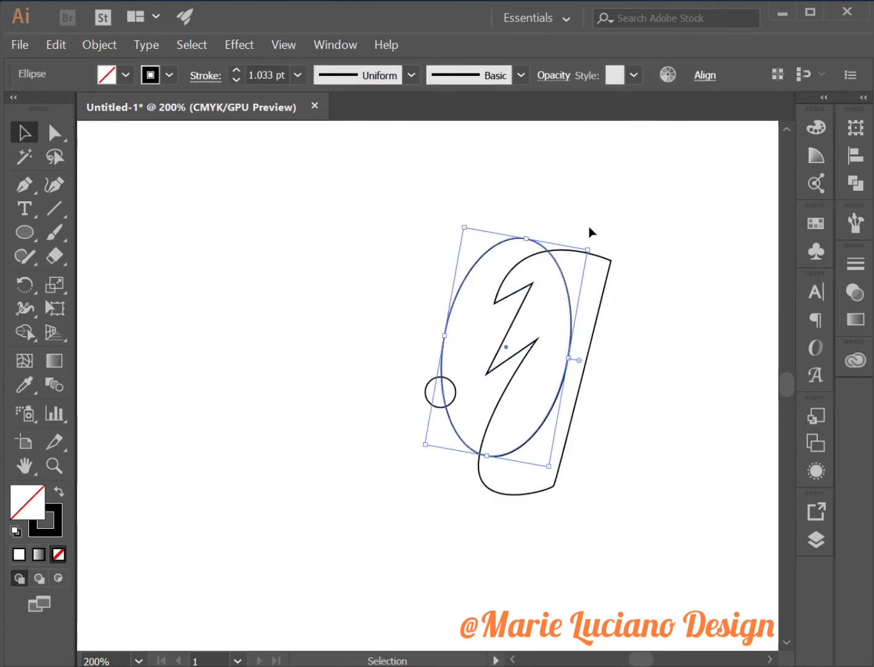
{"action": "left_click", "coordinate": [589, 231]}
Reshape the zigzag path's top by moving its upper-right corner inward, its first notch outward, and adjusting the top curve's handle.
{"action": "left_click", "coordinate": [590, 253]}
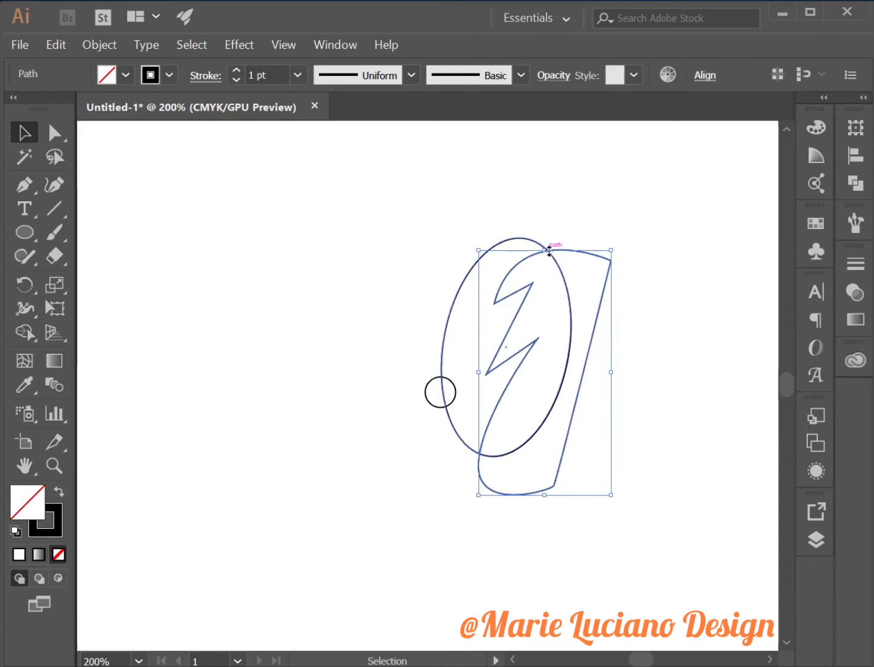
{"action": "left_click", "coordinate": [54, 131]}
{"action": "left_click_drag", "start_coordinate": [612, 260], "coordinate": [605, 237]}
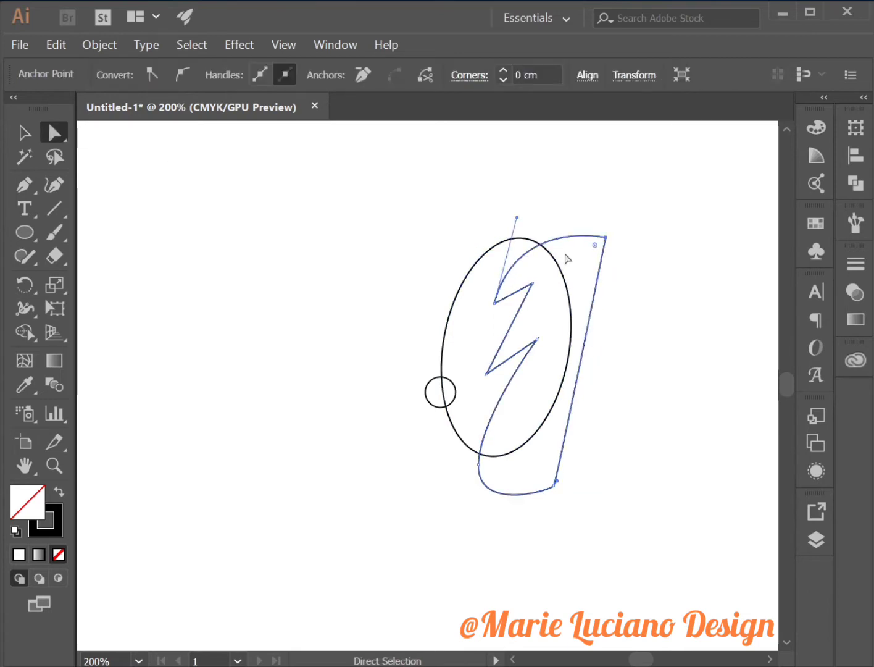
{"action": "left_click_drag", "start_coordinate": [517, 218], "coordinate": [484, 226]}
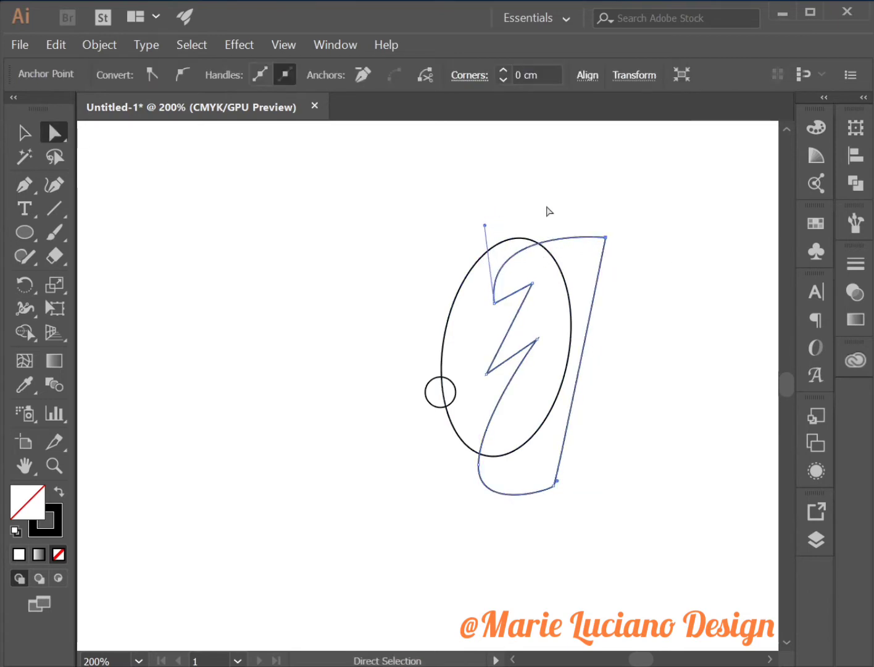
{"action": "left_click", "coordinate": [549, 209]}
{"action": "left_click_drag", "start_coordinate": [494, 303], "coordinate": [484, 303]}
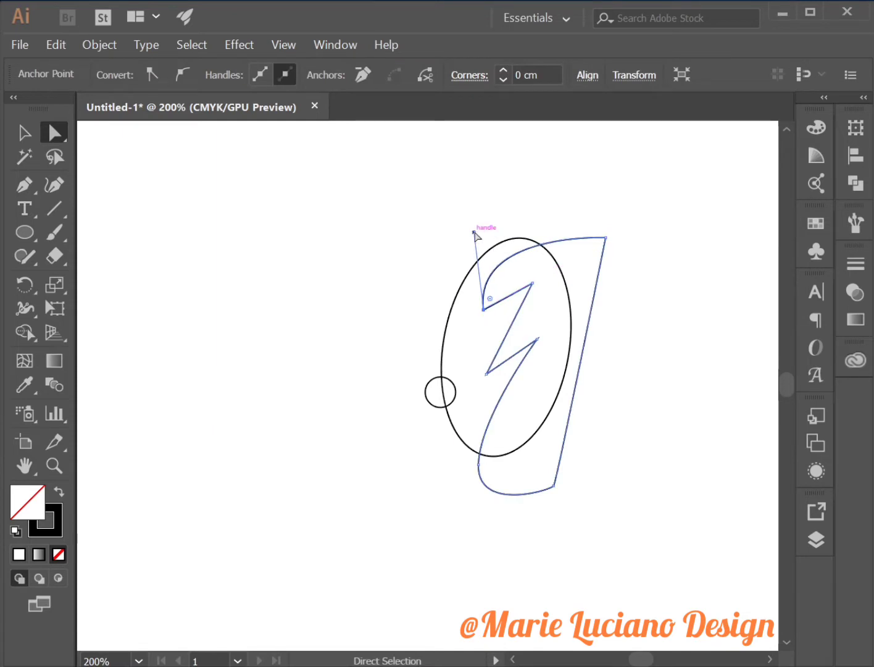
{"action": "left_click_drag", "start_coordinate": [474, 232], "coordinate": [520, 211]}
{"action": "left_click", "coordinate": [574, 260]}
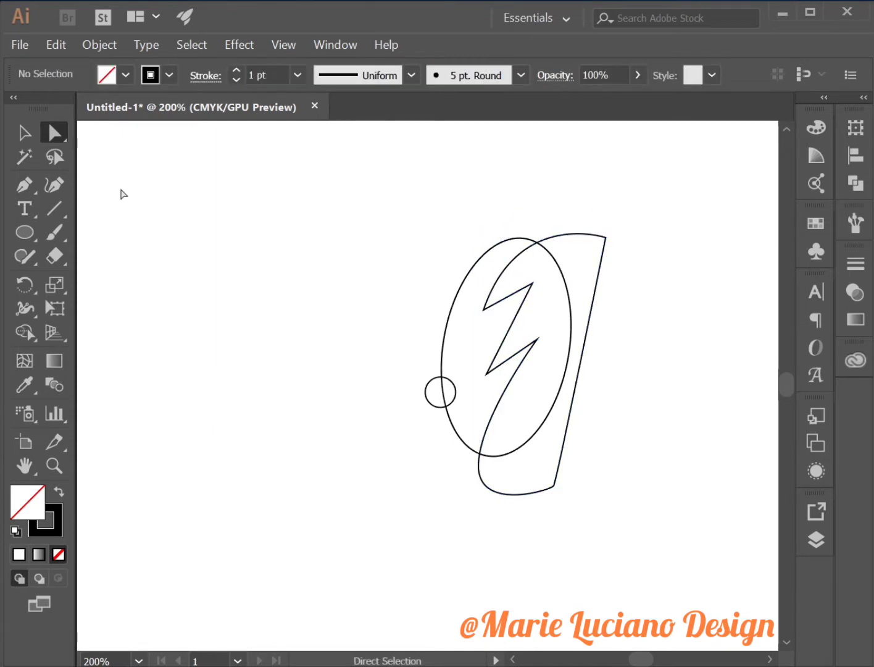
{"action": "left_click_drag", "start_coordinate": [606, 236], "coordinate": [589, 270]}
{"action": "left_click", "coordinate": [294, 210]}
{"action": "left_click", "coordinate": [331, 299]}
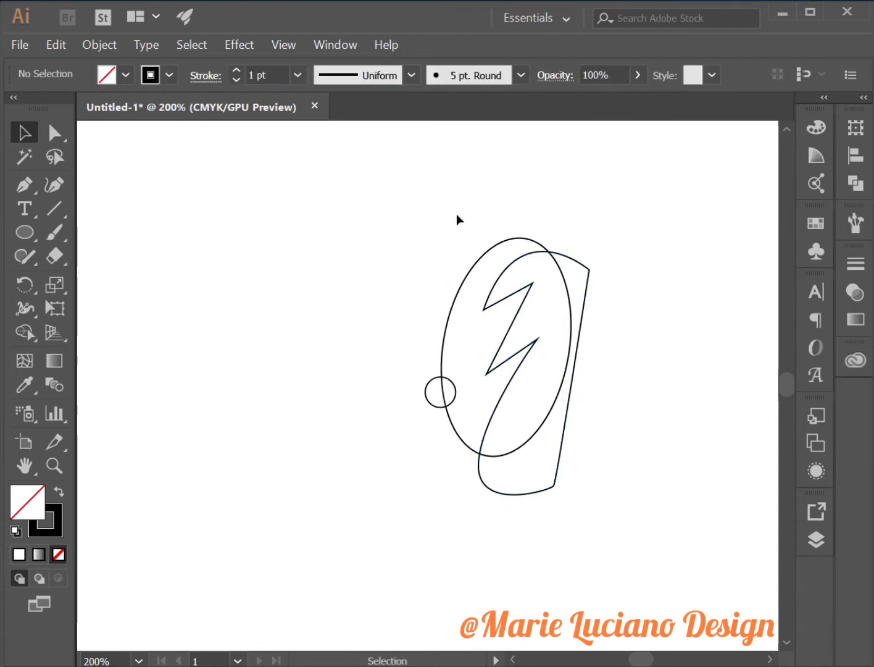
Pull the lower-left curves of the zigzag path and the ellipse down and outward to lengthen the tapered lower end.
{"action": "left_click_drag", "start_coordinate": [457, 219], "coordinate": [581, 279]}
{"action": "left_click", "coordinate": [595, 434]}
{"action": "key", "text": "a"}
{"action": "left_click", "coordinate": [479, 464]}
{"action": "left_click_drag", "start_coordinate": [479, 464], "coordinate": [466, 483]}
{"action": "left_click", "coordinate": [484, 456]}
{"action": "left_click", "coordinate": [454, 431]}
{"action": "left_click", "coordinate": [401, 441]}
Subtract the zigzag path from the ellipse with Minus Front to leave a notched frond shape.
{"action": "key", "text": "v"}
{"action": "left_click_drag", "start_coordinate": [471, 215], "coordinate": [788, 357]}
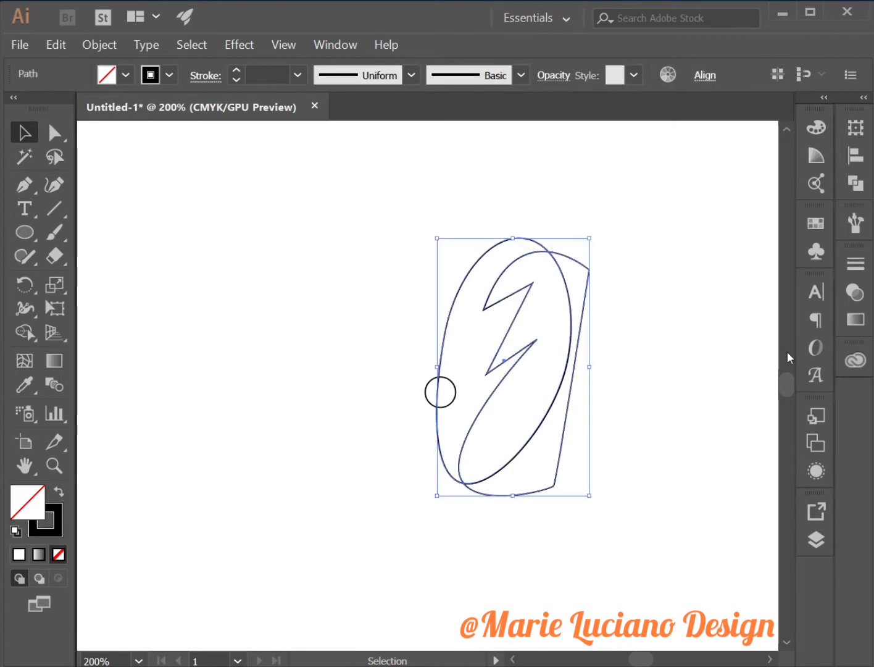
{"action": "left_click", "coordinate": [856, 183]}
{"action": "left_click", "coordinate": [661, 168]}
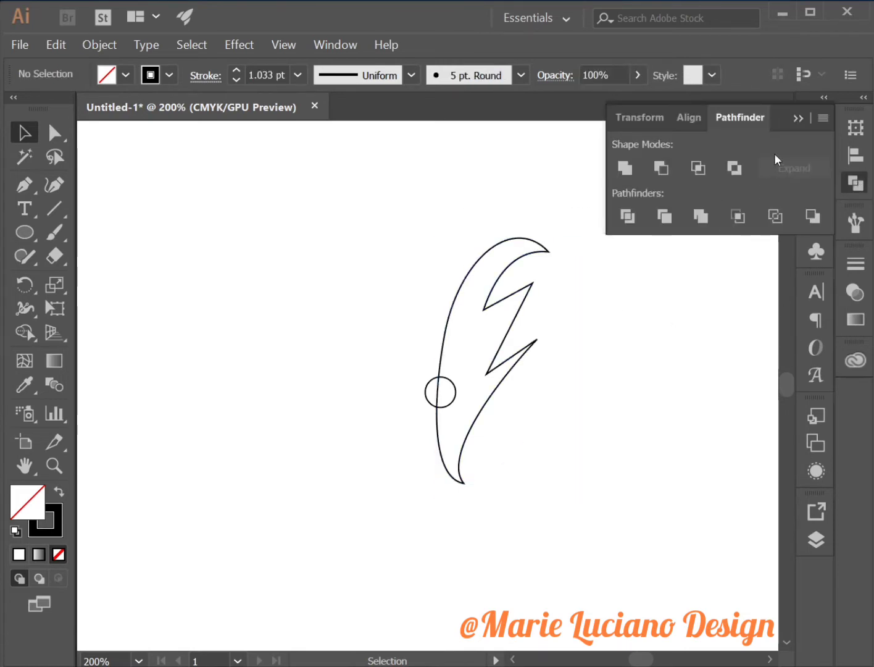
{"action": "left_click", "coordinate": [799, 119]}
Round the two inner notch corners of the frond and undo the extra corner edits.
{"action": "key", "text": "a"}
{"action": "left_click", "coordinate": [486, 306]}
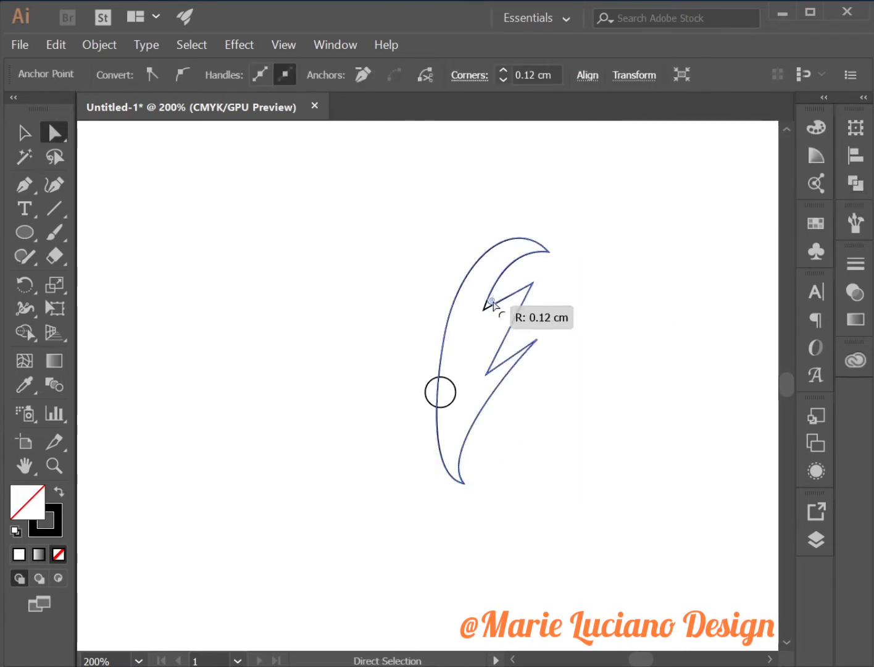
{"action": "left_click", "coordinate": [533, 283]}
{"action": "left_click_drag", "start_coordinate": [492, 302], "coordinate": [527, 289]}
{"action": "left_click_drag", "start_coordinate": [486, 374], "coordinate": [495, 366]}
{"action": "key", "text": "ctrl+z"}
{"action": "key", "text": "ctrl+z"}
{"action": "left_click", "coordinate": [382, 318]}
Fill the frond and the small circle with black.
{"action": "left_click", "coordinate": [23, 133]}
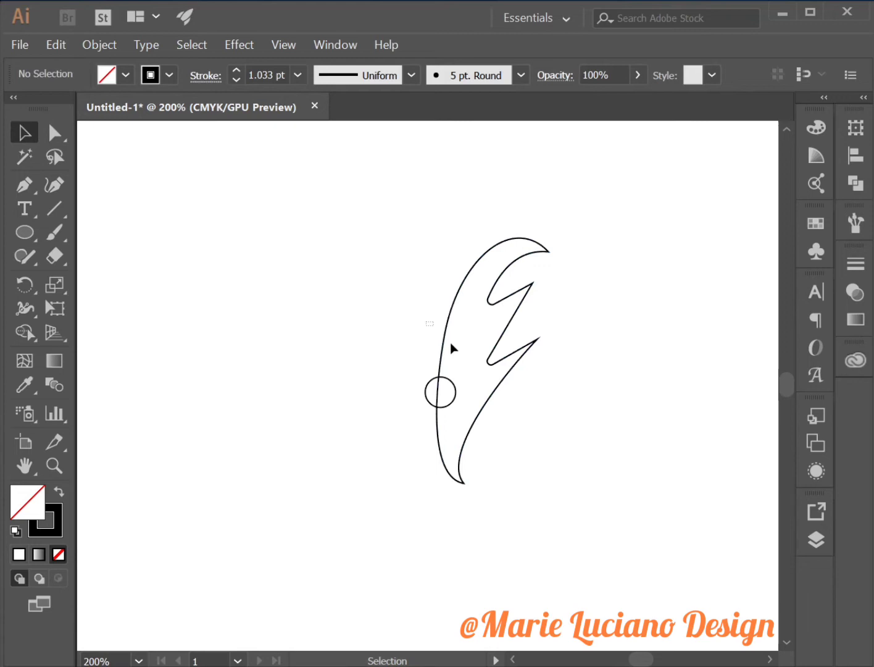
{"action": "left_click_drag", "start_coordinate": [451, 344], "coordinate": [466, 396]}
{"action": "left_click_drag", "start_coordinate": [54, 517], "coordinate": [31, 500]}
{"action": "left_click", "coordinate": [346, 402]}
Move the frond up and rotate it clockwise so its base meets the small circle.
{"action": "left_click", "coordinate": [480, 394]}
{"action": "left_click_drag", "start_coordinate": [480, 393], "coordinate": [478, 309]}
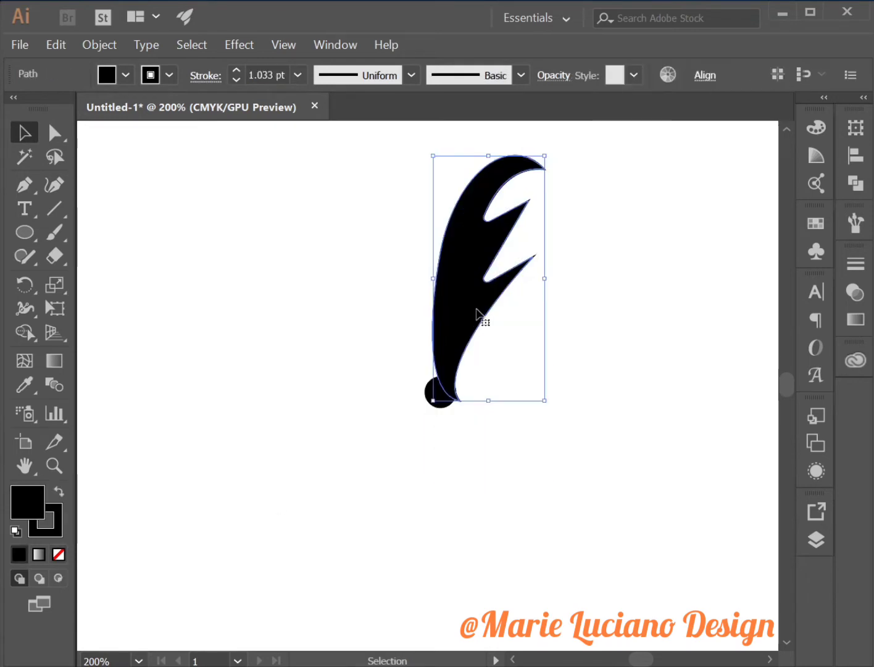
{"action": "left_click_drag", "start_coordinate": [547, 148], "coordinate": [614, 172]}
Duplicate the frond, rotate the copy clockwise, scale it down, and attach its base to the circle beneath the first frond.
{"action": "left_click_drag", "start_coordinate": [489, 248], "coordinate": [569, 333]}
{"action": "left_click", "coordinate": [461, 258]}
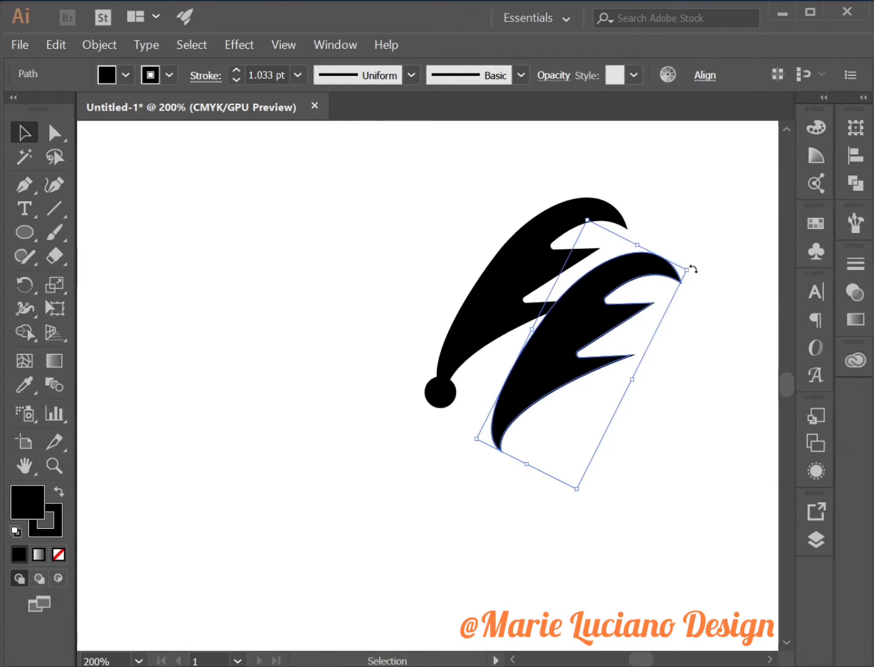
{"action": "left_click_drag", "start_coordinate": [693, 270], "coordinate": [753, 363]}
{"action": "left_click_drag", "start_coordinate": [612, 410], "coordinate": [562, 357]}
{"action": "left_click_drag", "start_coordinate": [659, 290], "coordinate": [544, 362]}
{"action": "key", "text": "ctrl+shift+a"}
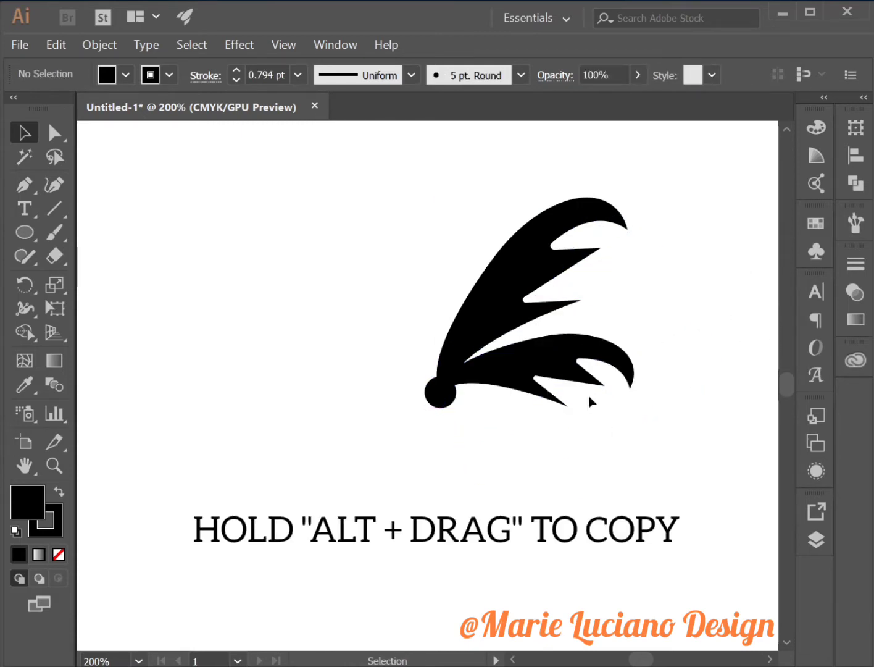
Reflect a copy of both fronds across the vertical axis and place it on the left side of the circle.
{"action": "left_click_drag", "start_coordinate": [508, 190], "coordinate": [599, 374]}
{"action": "left_click", "coordinate": [17, 285]}
{"action": "left_click", "coordinate": [59, 314]}
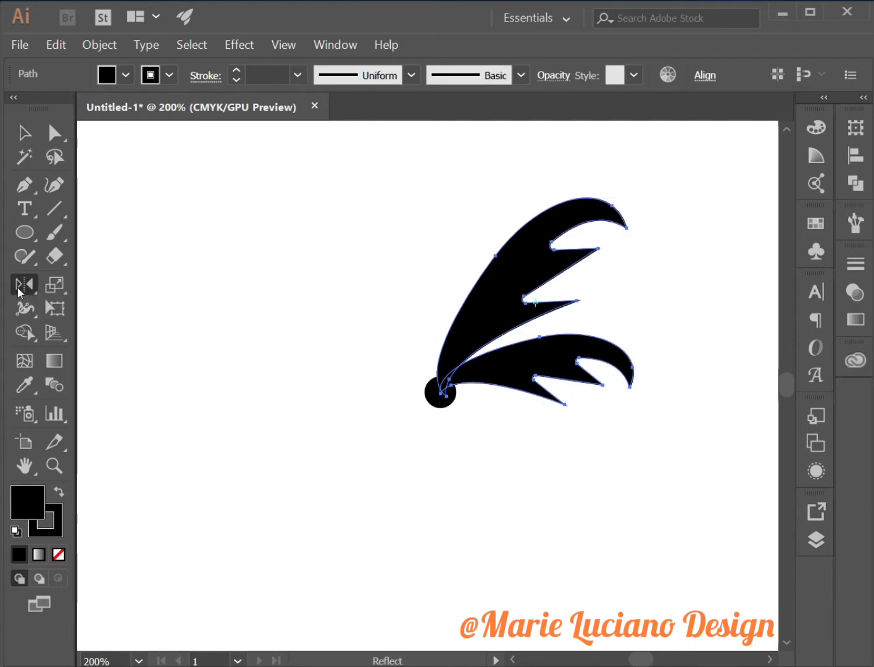
{"action": "double_click", "coordinate": [18, 287]}
{"action": "left_click", "coordinate": [553, 478]}
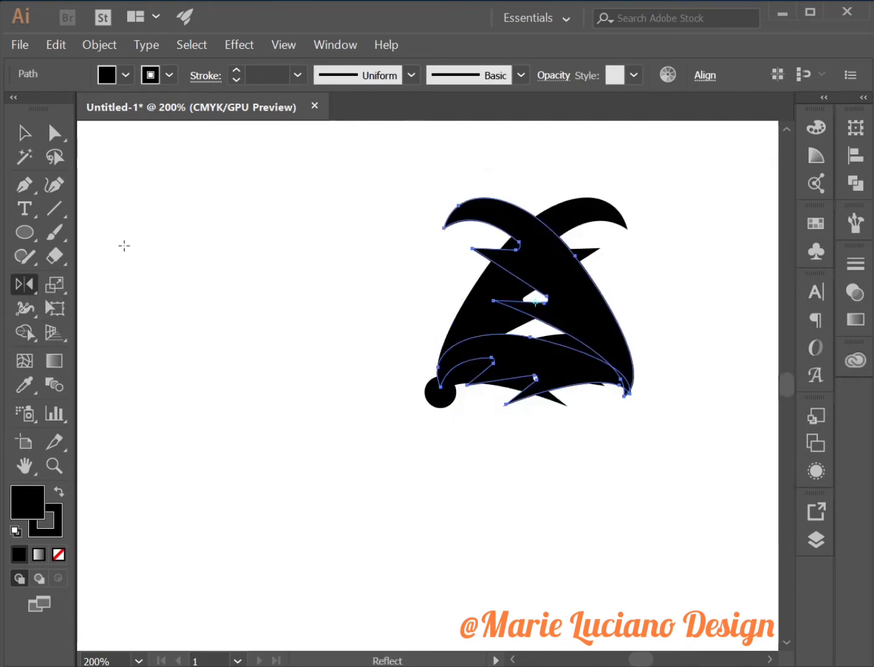
{"action": "key", "text": "v"}
{"action": "left_click_drag", "start_coordinate": [565, 275], "coordinate": [364, 276]}
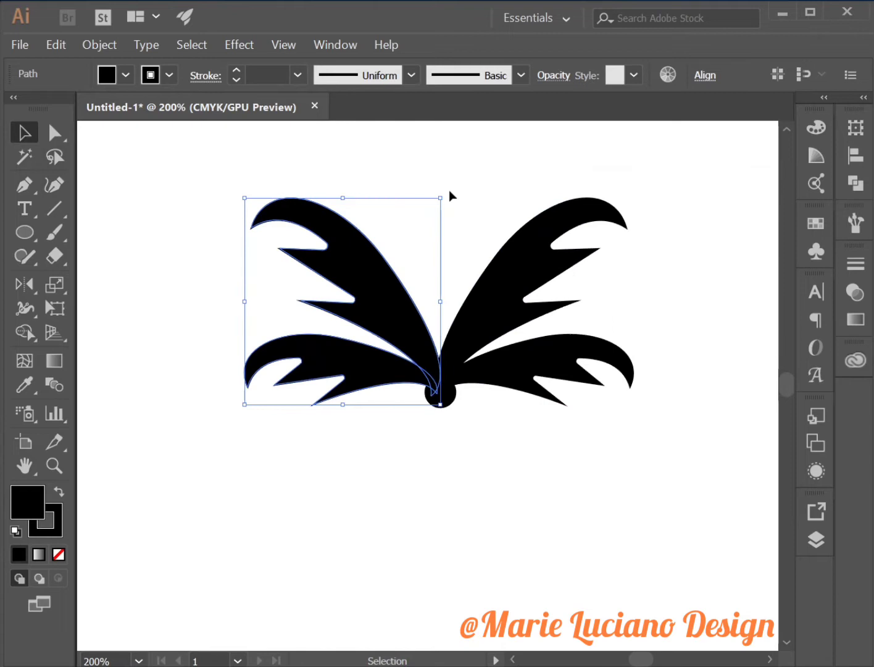
Rotate the left pair of fronds clockwise, shift it against the circle, and enlarge it slightly.
{"action": "left_click_drag", "start_coordinate": [447, 193], "coordinate": [488, 220]}
{"action": "left_click_drag", "start_coordinate": [384, 303], "coordinate": [414, 282]}
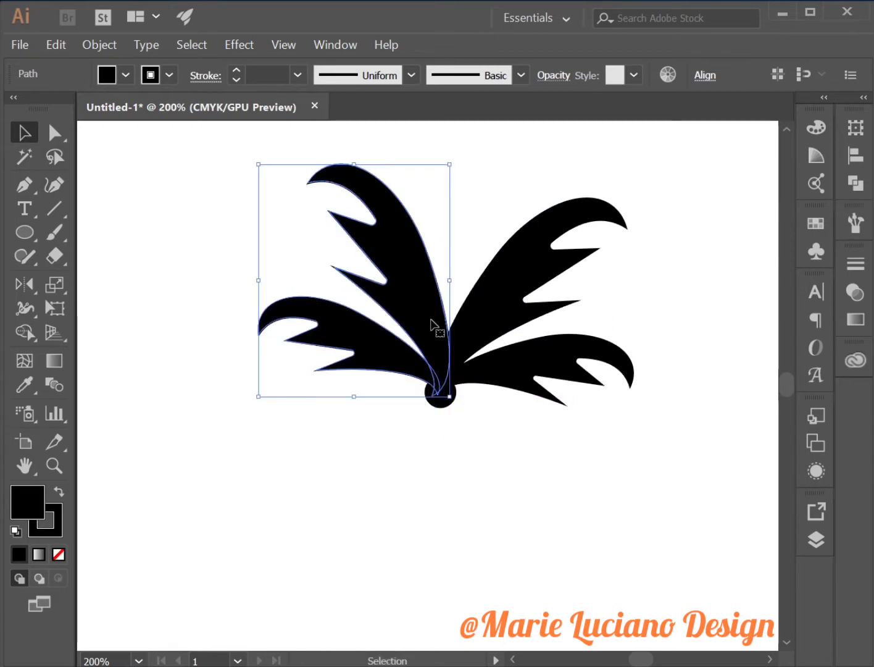
{"action": "left_click_drag", "start_coordinate": [258, 170], "coordinate": [246, 140]}
{"action": "left_click", "coordinate": [285, 402]}
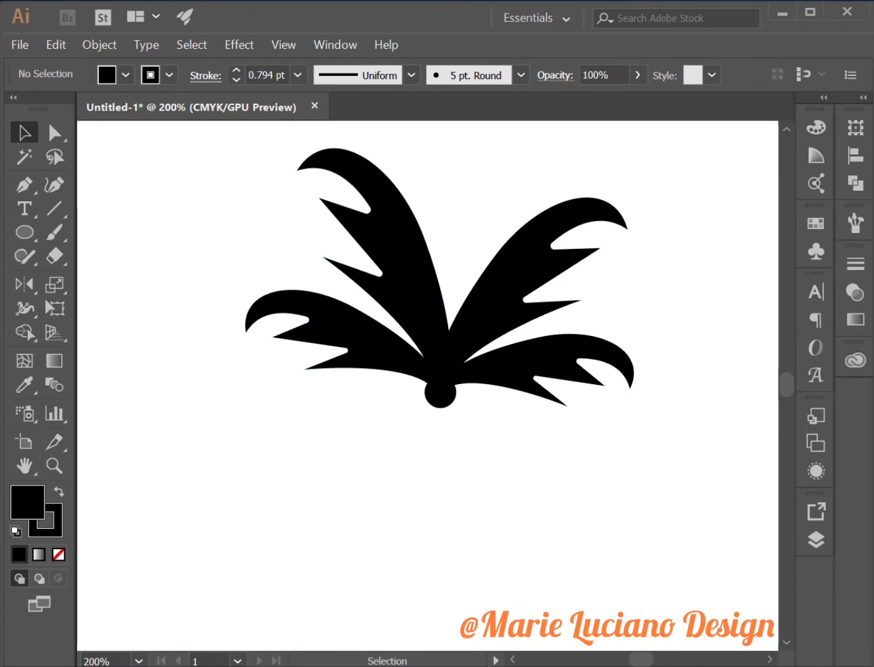
Duplicate the lower left frond, rotate the copy downward, shrink it, and attach it to the circle's lower left.
{"action": "left_click", "coordinate": [358, 351]}
{"action": "left_click_drag", "start_coordinate": [357, 352], "coordinate": [360, 412]}
{"action": "left_click_drag", "start_coordinate": [454, 433], "coordinate": [423, 345]}
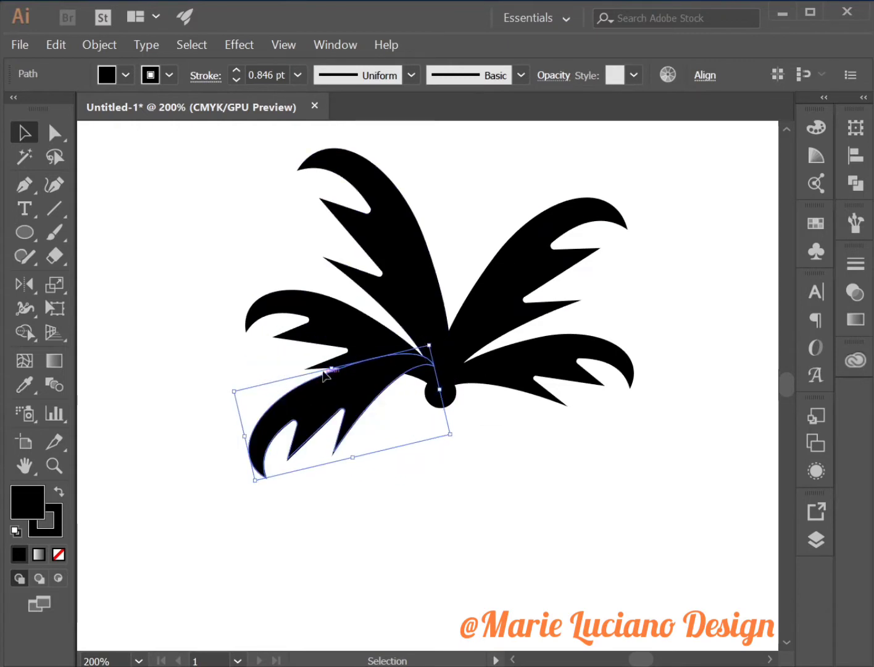
{"action": "left_click_drag", "start_coordinate": [331, 368], "coordinate": [338, 393]}
{"action": "left_click_drag", "start_coordinate": [240, 415], "coordinate": [297, 421]}
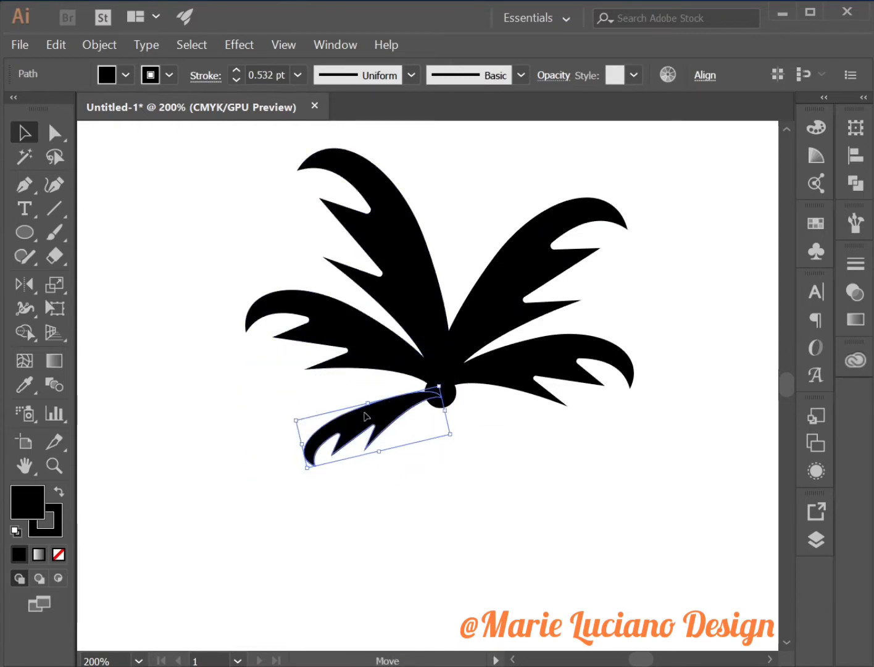
{"action": "left_click_drag", "start_coordinate": [364, 413], "coordinate": [364, 405]}
{"action": "left_click", "coordinate": [475, 443]}
Nudge the circle and the left fronds slightly so that all the frond bases join neatly at the centre.
{"action": "left_click_drag", "start_coordinate": [447, 402], "coordinate": [449, 391]}
{"action": "left_click", "coordinate": [471, 435]}
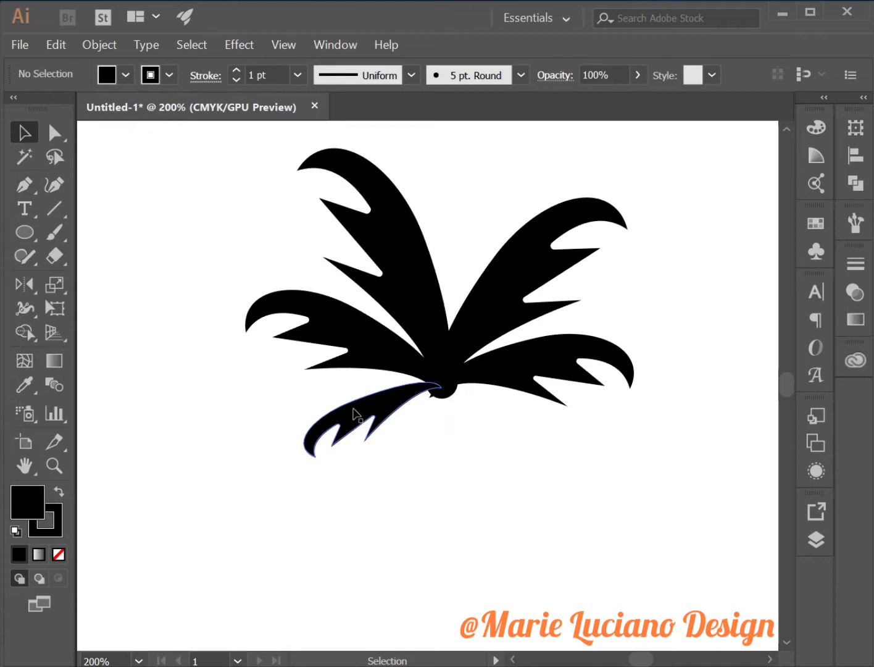
{"action": "left_click_drag", "start_coordinate": [353, 408], "coordinate": [355, 402]}
{"action": "left_click_drag", "start_coordinate": [430, 395], "coordinate": [434, 386]}
{"action": "left_click", "coordinate": [489, 398]}
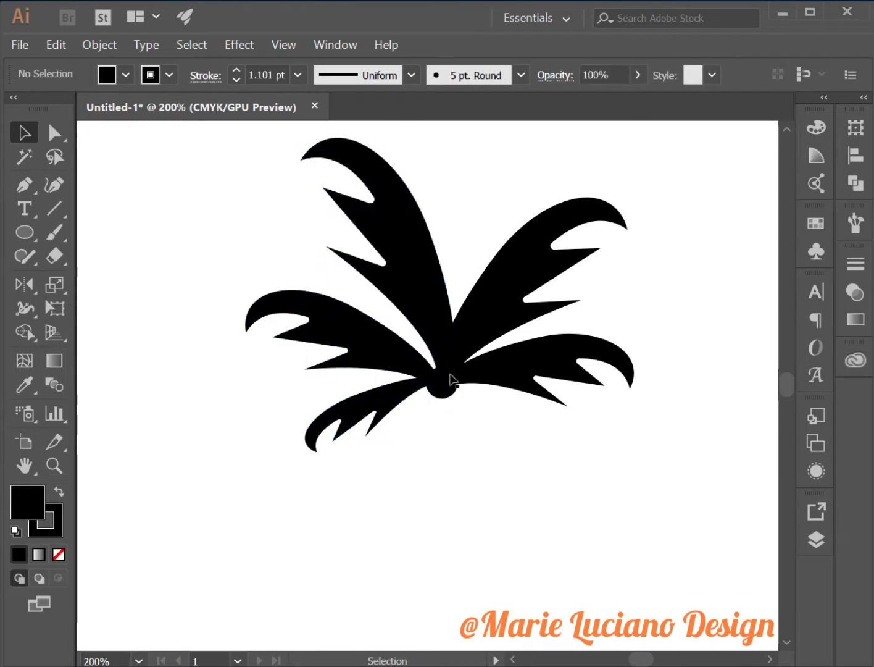
Nudge the tall upper left frond slightly down and left so that its base sits on the circle.
{"action": "left_click_drag", "start_coordinate": [435, 329], "coordinate": [432, 334]}
{"action": "left_click", "coordinate": [492, 464]}
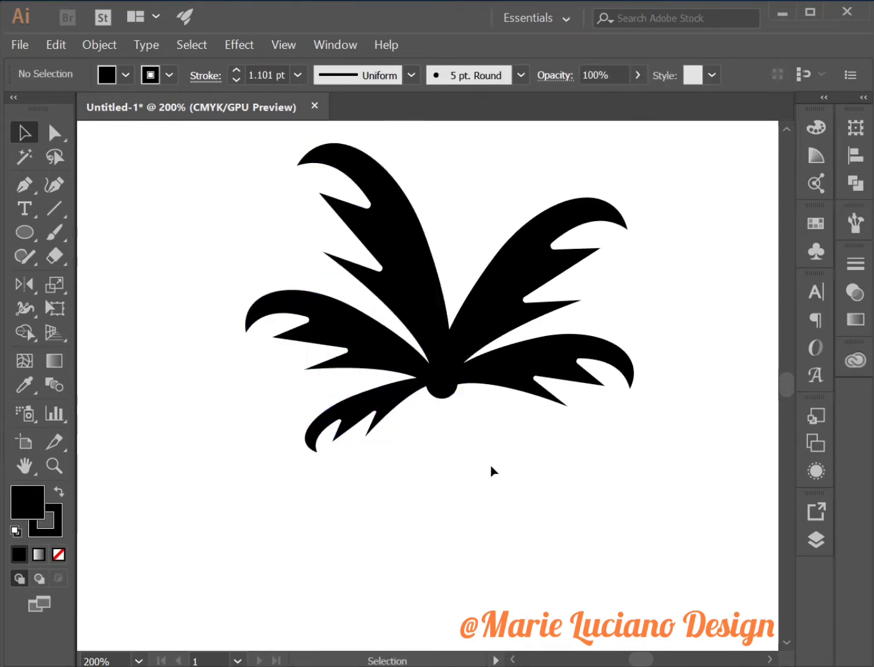
Reflect a copy of the lowest left frond across the vertical axis and move it to the circle's lower right.
{"action": "left_click", "coordinate": [390, 407]}
{"action": "double_click", "coordinate": [22, 285]}
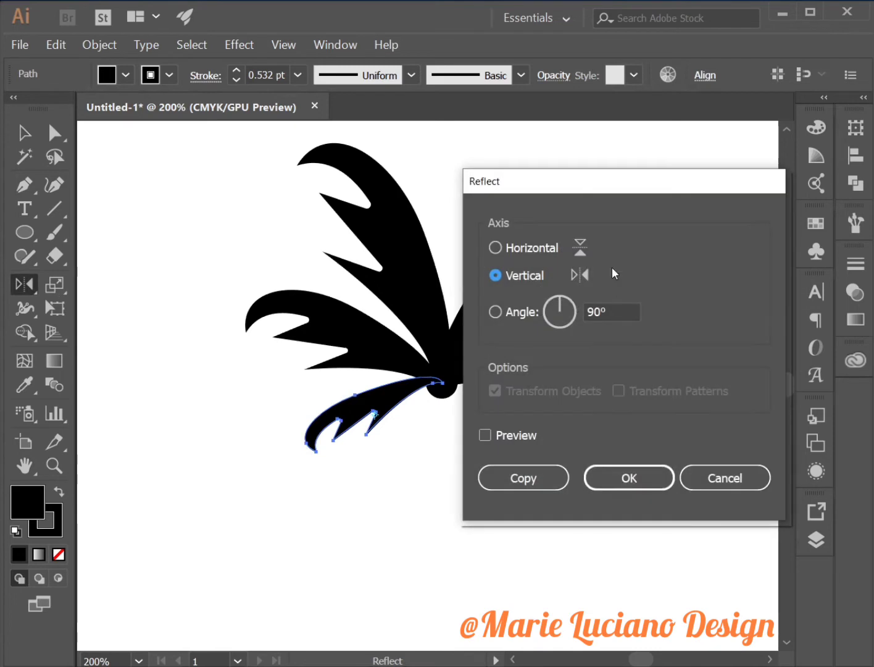
{"action": "left_click", "coordinate": [549, 476]}
{"action": "left_click", "coordinate": [23, 132]}
{"action": "left_click_drag", "start_coordinate": [436, 432], "coordinate": [578, 454]}
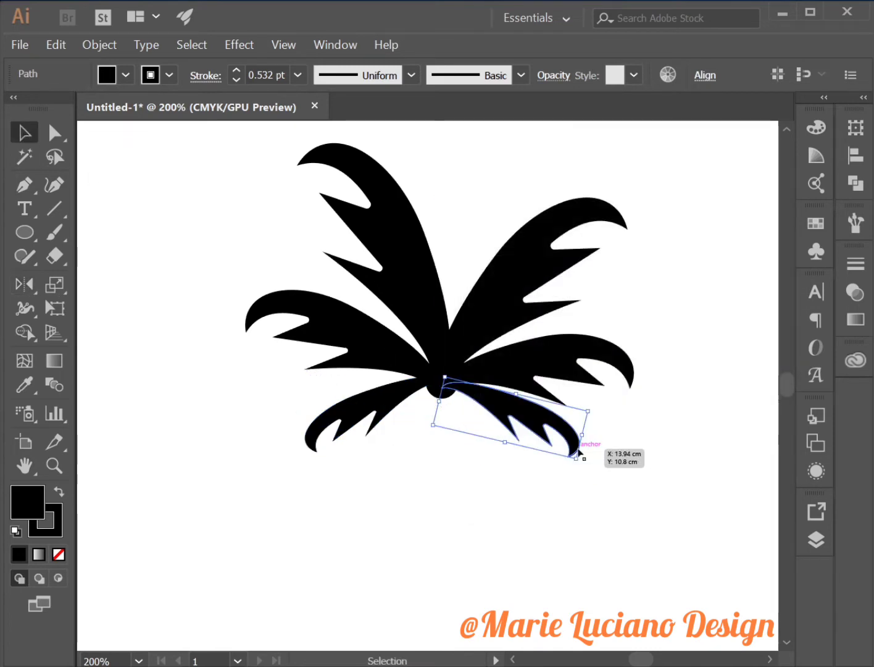
Rotate the new lower right frond downward, shrink it slightly, and attach its base to the circle.
{"action": "left_click_drag", "start_coordinate": [593, 410], "coordinate": [594, 430]}
{"action": "left_click_drag", "start_coordinate": [566, 472], "coordinate": [551, 458]}
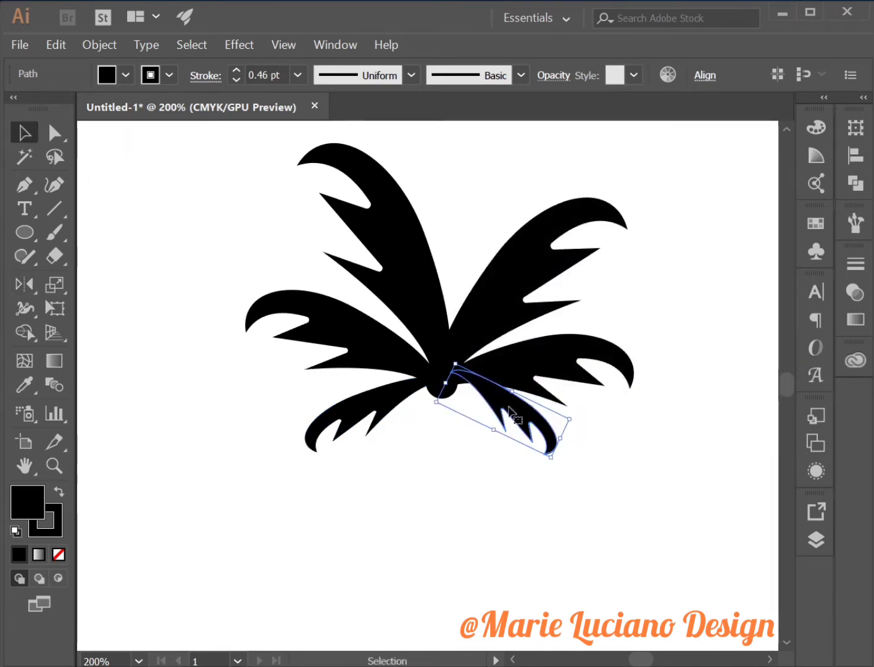
{"action": "left_click_drag", "start_coordinate": [510, 410], "coordinate": [509, 421]}
{"action": "left_click", "coordinate": [627, 474]}
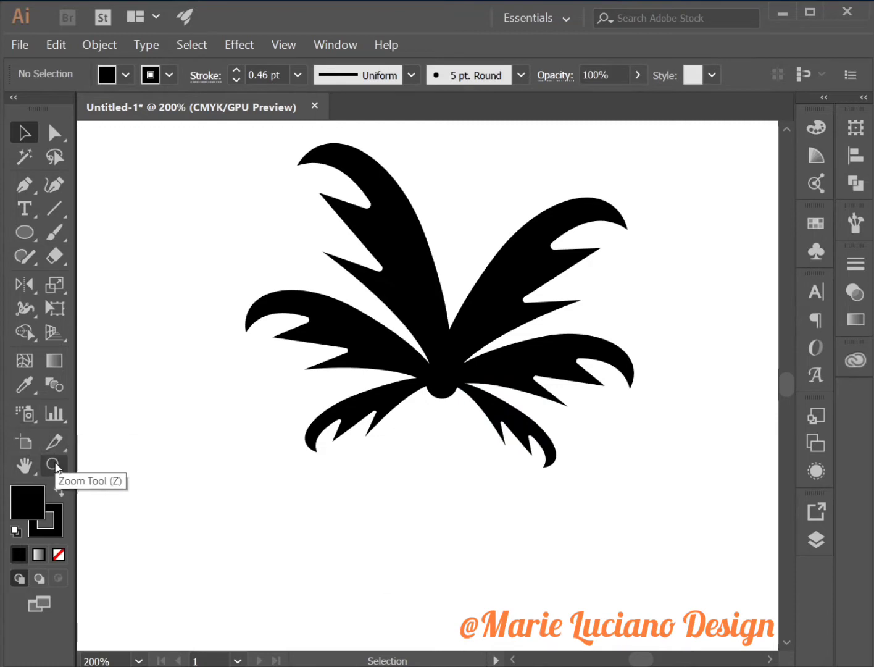
Draw a gently curved open Pen path for the trunk from the circle's centre down to near the artboard's lower edge.
{"action": "left_click", "coordinate": [55, 465]}
{"action": "left_click", "coordinate": [449, 504], "text": "alt"}
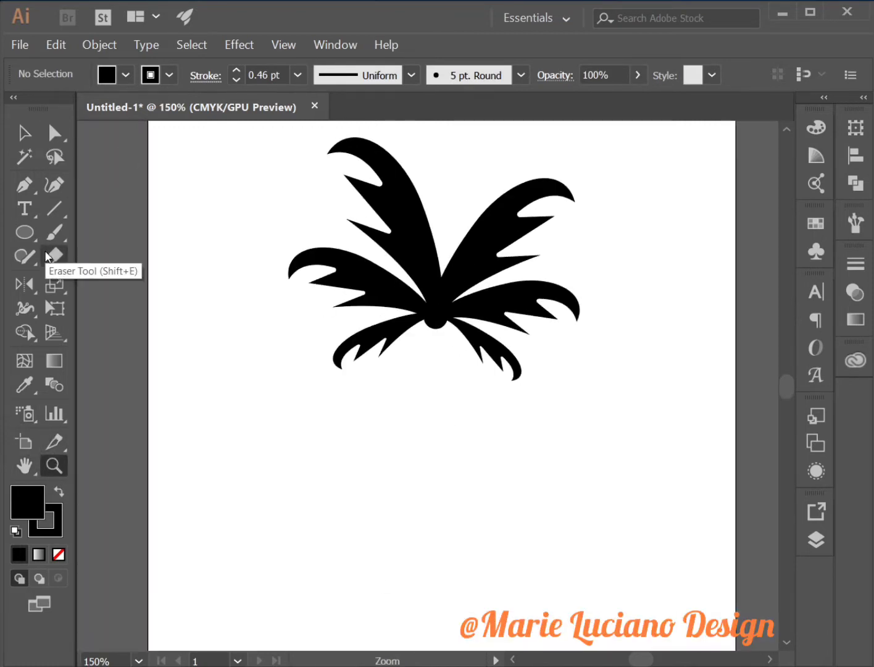
{"action": "left_click", "coordinate": [26, 183]}
{"action": "left_click_drag", "start_coordinate": [481, 452], "coordinate": [595, 397]}
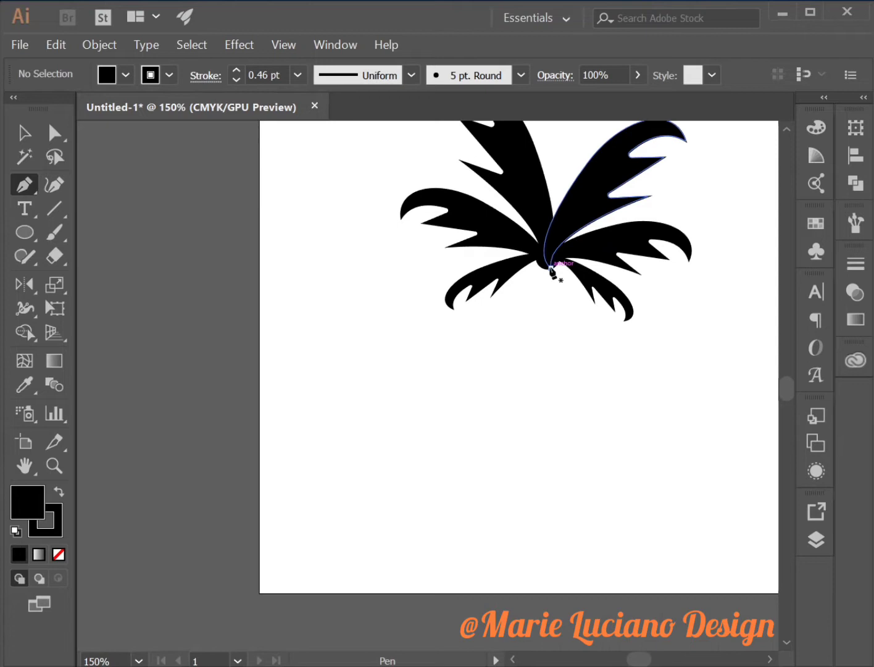
{"action": "left_click", "coordinate": [548, 256]}
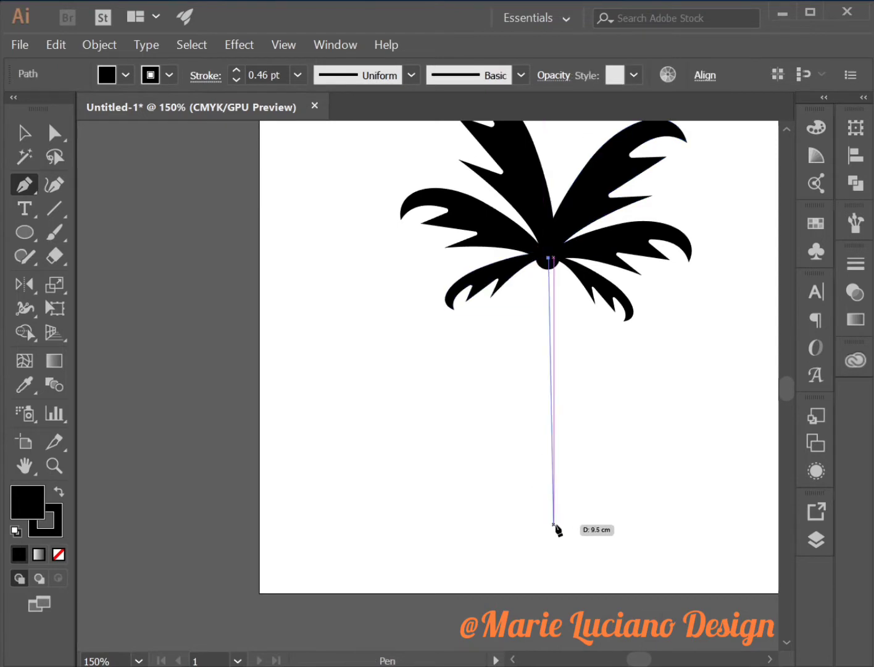
{"action": "left_click_drag", "start_coordinate": [547, 557], "coordinate": [518, 621]}
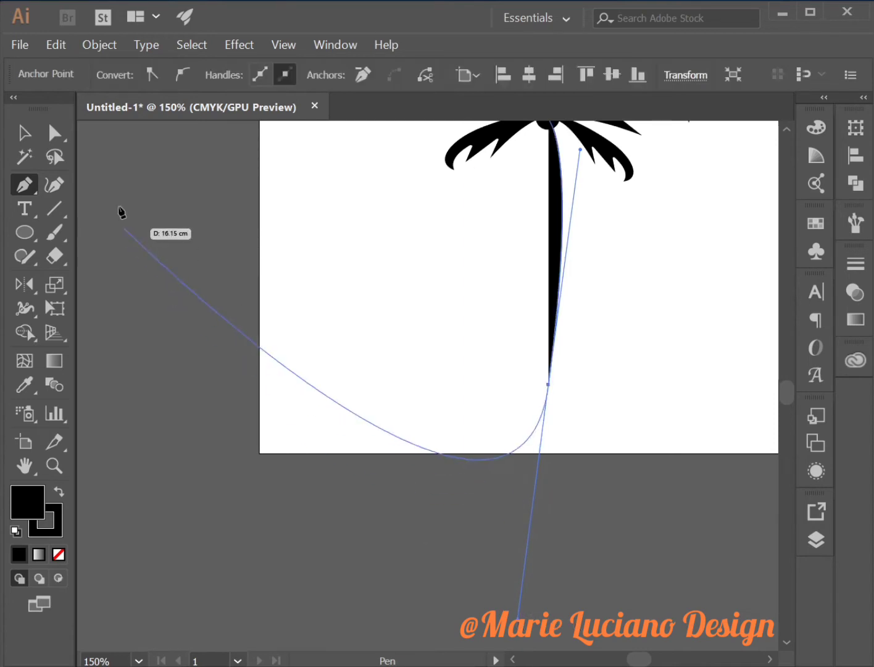
{"action": "left_click", "coordinate": [24, 133]}
Remove the trunk path's fill and set its stroke weight to 20 pt.
{"action": "left_click", "coordinate": [58, 555]}
{"action": "left_click", "coordinate": [393, 385]}
{"action": "scroll", "coordinate": [394, 386], "scroll_direction": "up", "scroll_amount": 5}
{"action": "left_click_drag", "start_coordinate": [429, 445], "coordinate": [560, 550]}
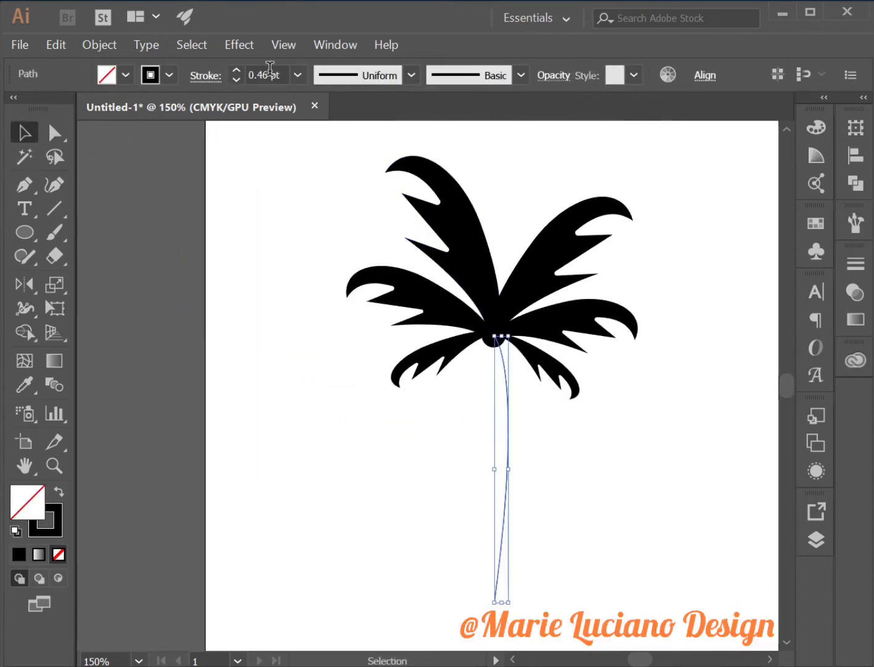
{"action": "left_click", "coordinate": [297, 74]}
{"action": "left_click", "coordinate": [348, 507]}
{"action": "left_click", "coordinate": [297, 74]}
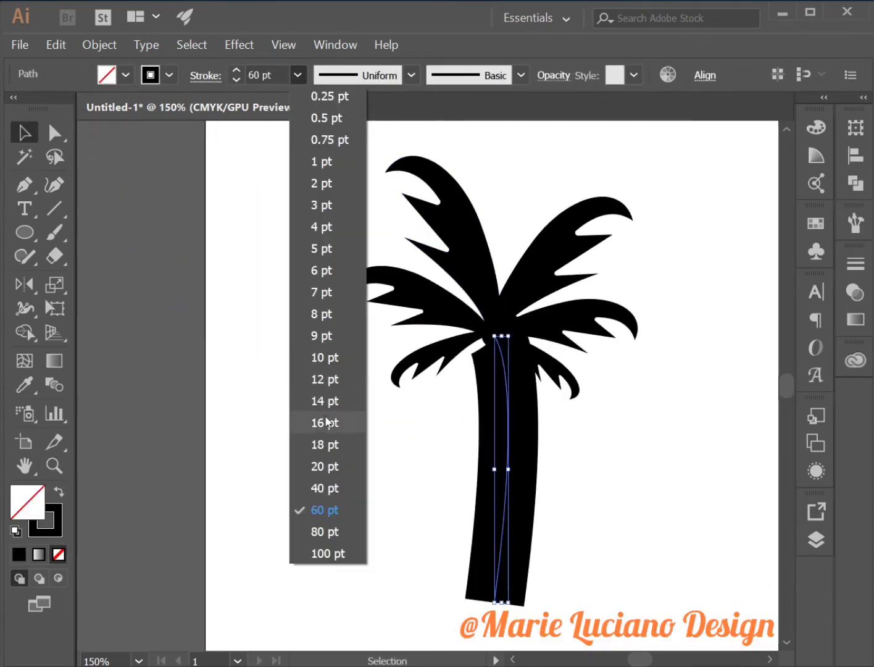
{"action": "left_click", "coordinate": [330, 466]}
{"action": "left_click", "coordinate": [435, 510]}
Apply the triangular width profile to the trunk's stroke and flip it so the trunk narrows toward the crown.
{"action": "left_click", "coordinate": [503, 465]}
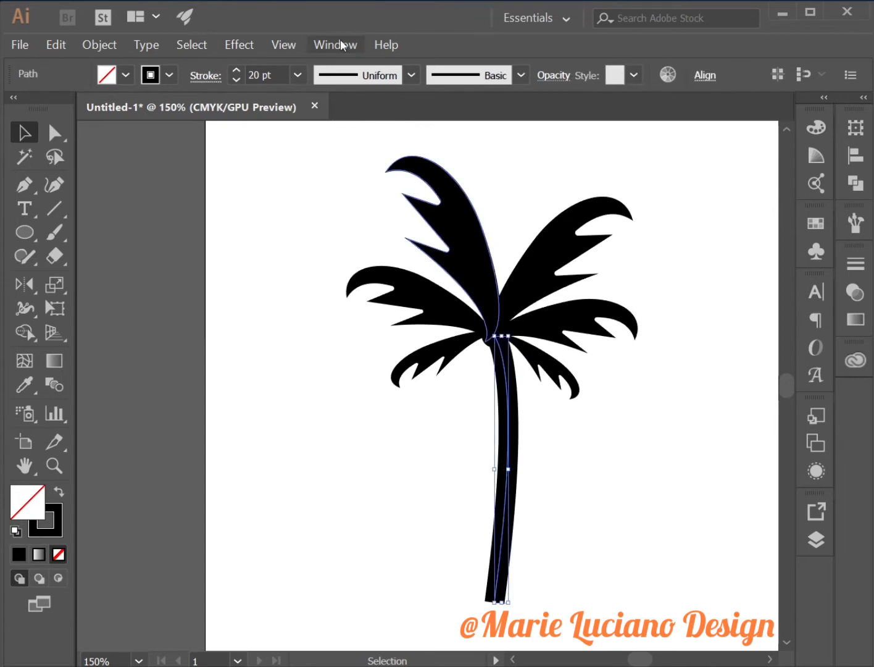
{"action": "left_click", "coordinate": [411, 75]}
{"action": "left_click", "coordinate": [347, 260]}
{"action": "left_click", "coordinate": [411, 75]}
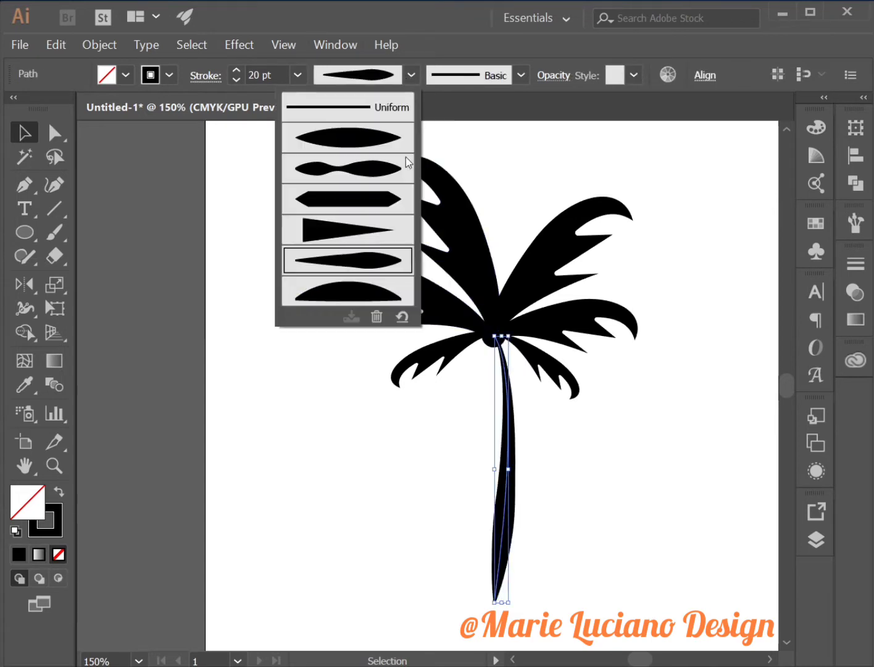
{"action": "left_click", "coordinate": [390, 220]}
{"action": "left_click", "coordinate": [856, 264]}
{"action": "left_click", "coordinate": [793, 563]}
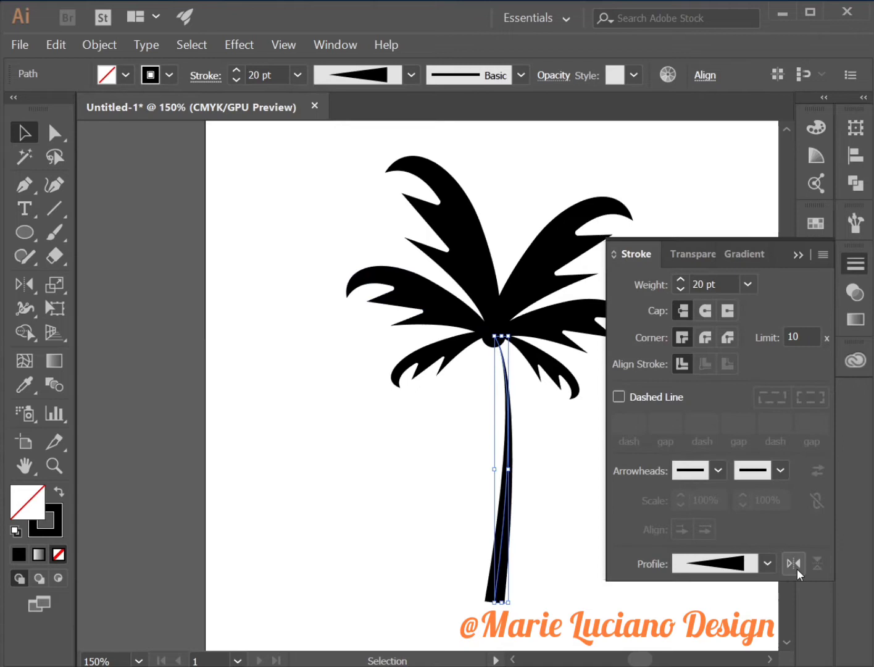
{"action": "left_click", "coordinate": [797, 256]}
{"action": "left_click", "coordinate": [756, 388]}
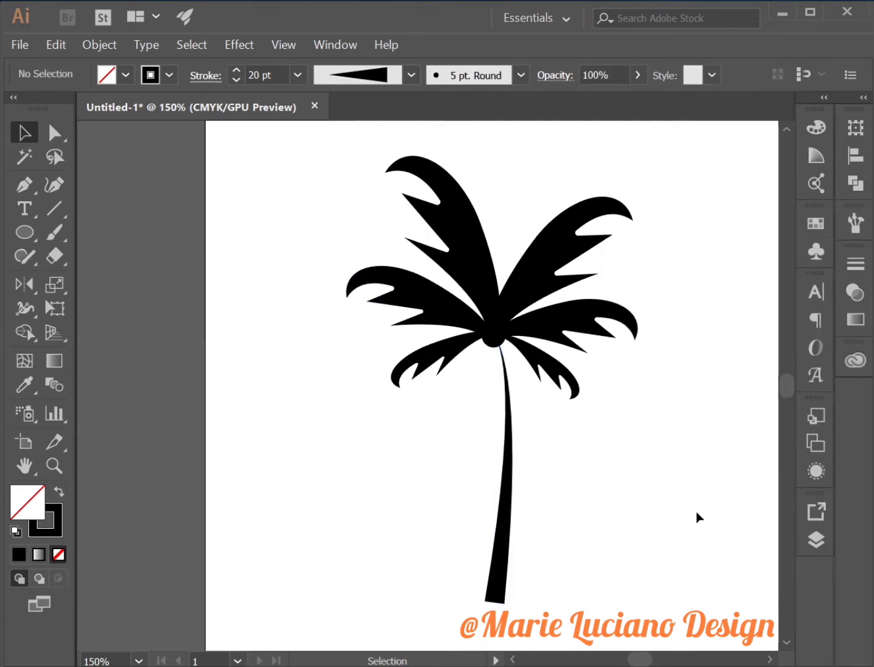
Move the trunk path's upper anchor up into the tall left frond and raise the curve handle to match.
{"action": "left_click", "coordinate": [509, 557]}
{"action": "key", "text": "a"}
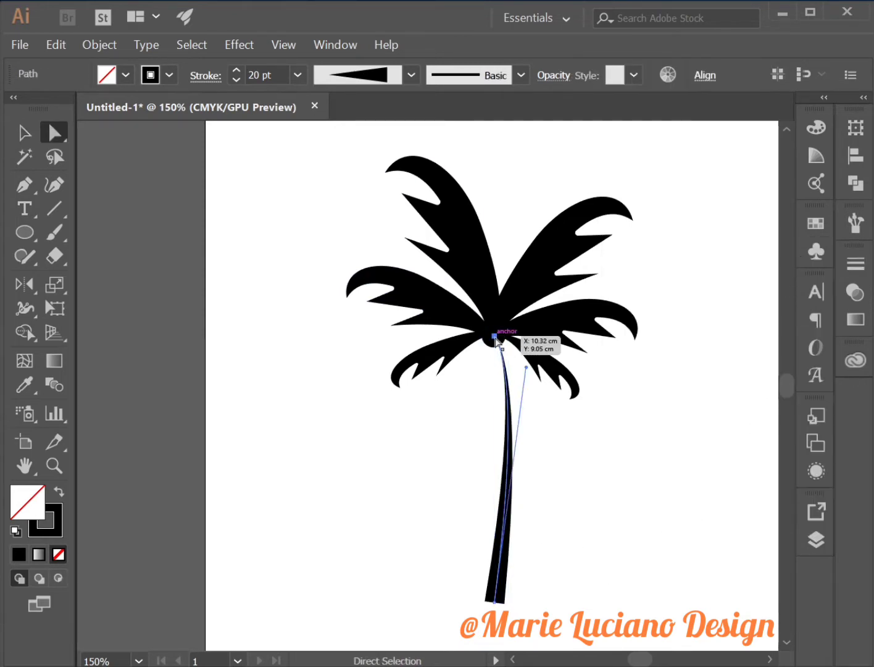
{"action": "left_click_drag", "start_coordinate": [494, 337], "coordinate": [460, 220]}
{"action": "left_click_drag", "start_coordinate": [526, 367], "coordinate": [523, 287]}
{"action": "left_click", "coordinate": [527, 173]}
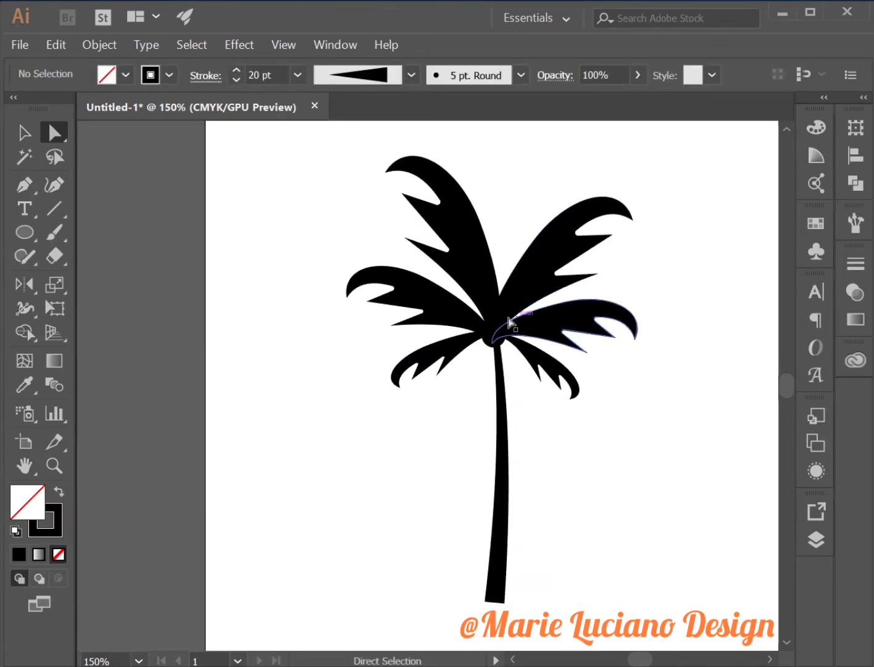
Increase the trunk's bend by pulling its curve handle outward, and shift the trunk's base anchor slightly left.
{"action": "key", "text": "a"}
{"action": "left_click", "coordinate": [508, 452]}
{"action": "left_click", "coordinate": [478, 265]}
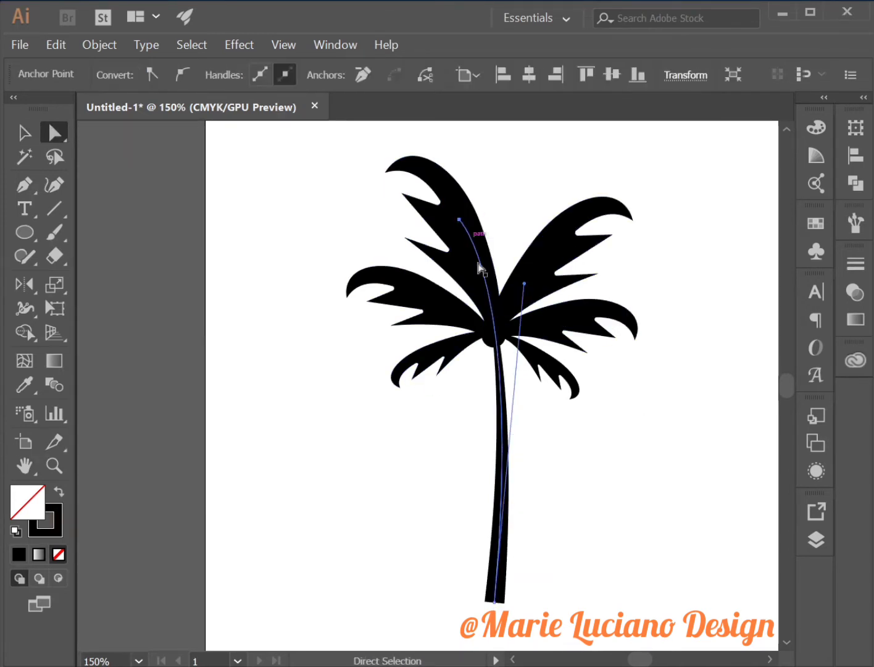
{"action": "left_click_drag", "start_coordinate": [526, 286], "coordinate": [540, 280]}
{"action": "left_click_drag", "start_coordinate": [496, 605], "coordinate": [484, 604]}
{"action": "left_click", "coordinate": [447, 484]}
Rotate the two lower left fronds slightly downward and reposition them so that their bases stay on the circle.
{"action": "left_click", "coordinate": [26, 132]}
{"action": "left_click_drag", "start_coordinate": [454, 352], "coordinate": [459, 360]}
{"action": "left_click_drag", "start_coordinate": [507, 337], "coordinate": [502, 326]}
{"action": "left_click", "coordinate": [436, 314]}
{"action": "left_click_drag", "start_coordinate": [443, 363], "coordinate": [450, 367]}
{"action": "left_click_drag", "start_coordinate": [438, 306], "coordinate": [423, 310]}
{"action": "left_click", "coordinate": [648, 496]}
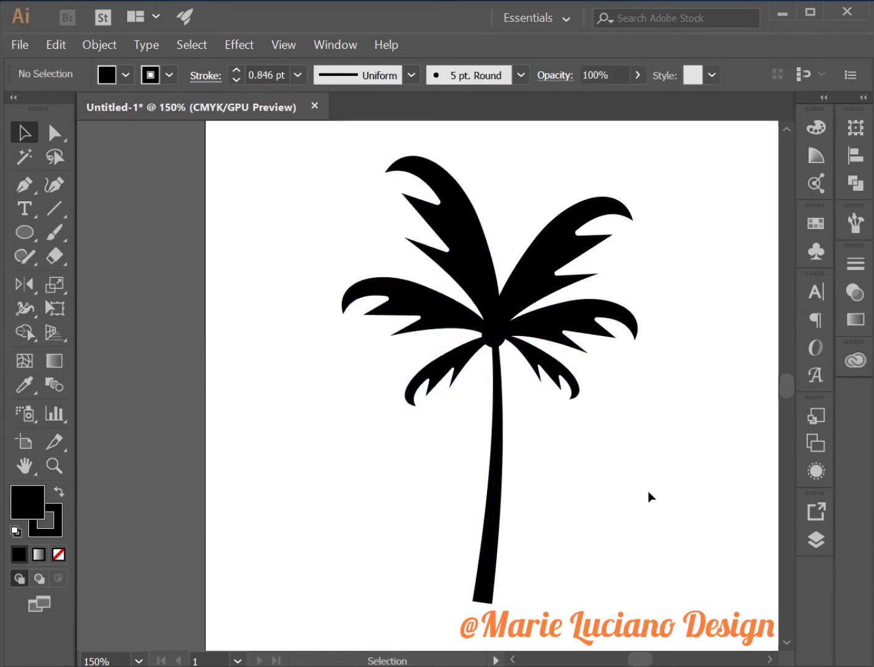
Rotate the tall upper left frond slightly counterclockwise and move it back against the circle.
{"action": "left_click", "coordinate": [475, 277]}
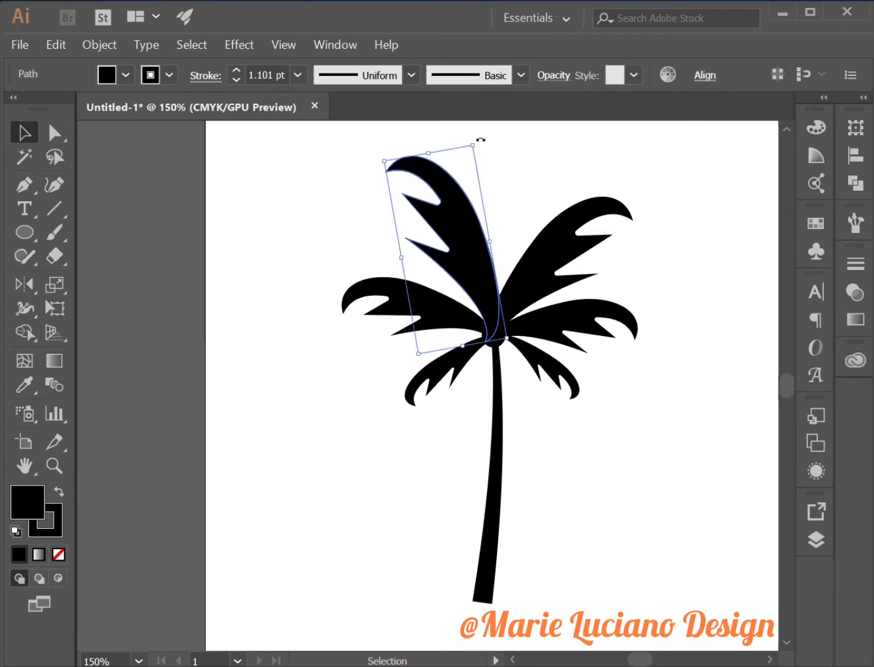
{"action": "left_click_drag", "start_coordinate": [481, 139], "coordinate": [461, 139]}
{"action": "left_click_drag", "start_coordinate": [468, 265], "coordinate": [464, 273]}
{"action": "left_click", "coordinate": [683, 579]}
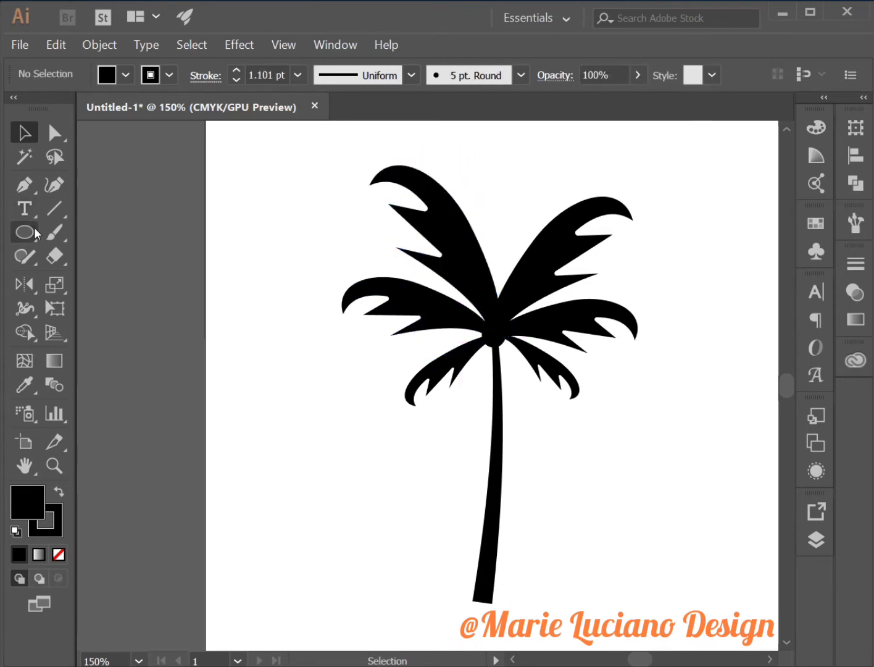
Expand the appearance of the trunk's stroke into a filled shape.
{"action": "left_click", "coordinate": [50, 468]}
{"action": "left_click", "coordinate": [463, 548], "text": "alt"}
{"action": "left_click_drag", "start_coordinate": [524, 529], "coordinate": [495, 637]}
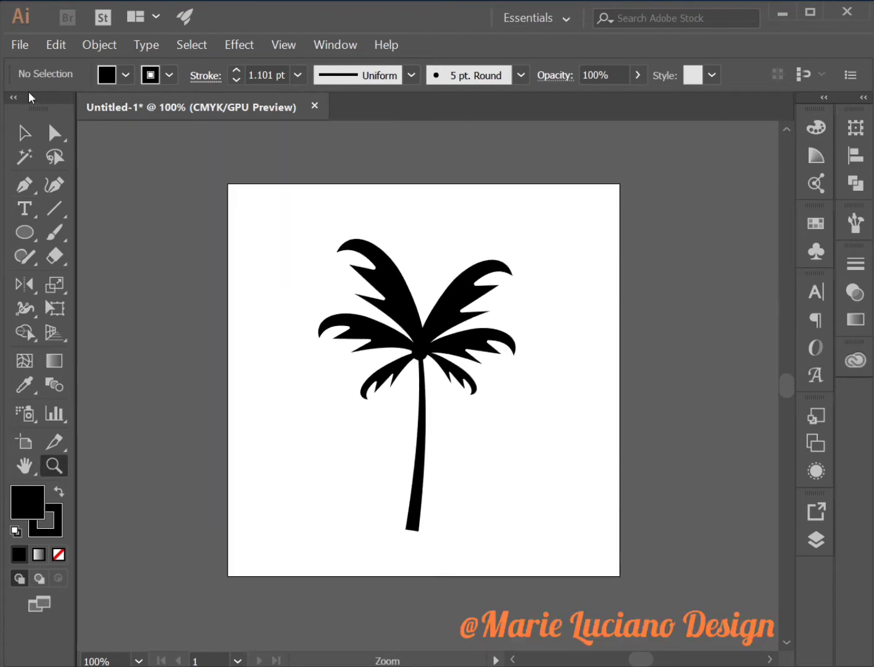
{"action": "left_click", "coordinate": [412, 506]}
{"action": "left_click", "coordinate": [101, 55]}
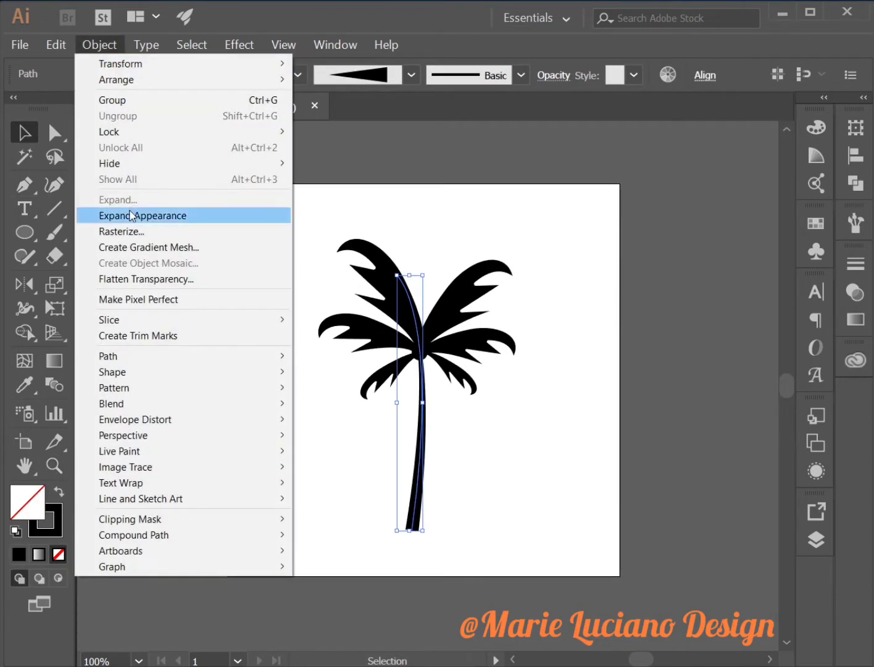
{"action": "left_click", "coordinate": [132, 215]}
Cut off the trunk's upper end above the circle by covering it with a rectangle and subtracting it with Minus Front.
{"action": "left_click_drag", "start_coordinate": [34, 230], "coordinate": [89, 235]}
{"action": "left_click_drag", "start_coordinate": [282, 210], "coordinate": [476, 351]}
{"action": "key", "text": "v"}
{"action": "left_click", "coordinate": [420, 451], "text": "shift"}
{"action": "left_click", "coordinate": [856, 183]}
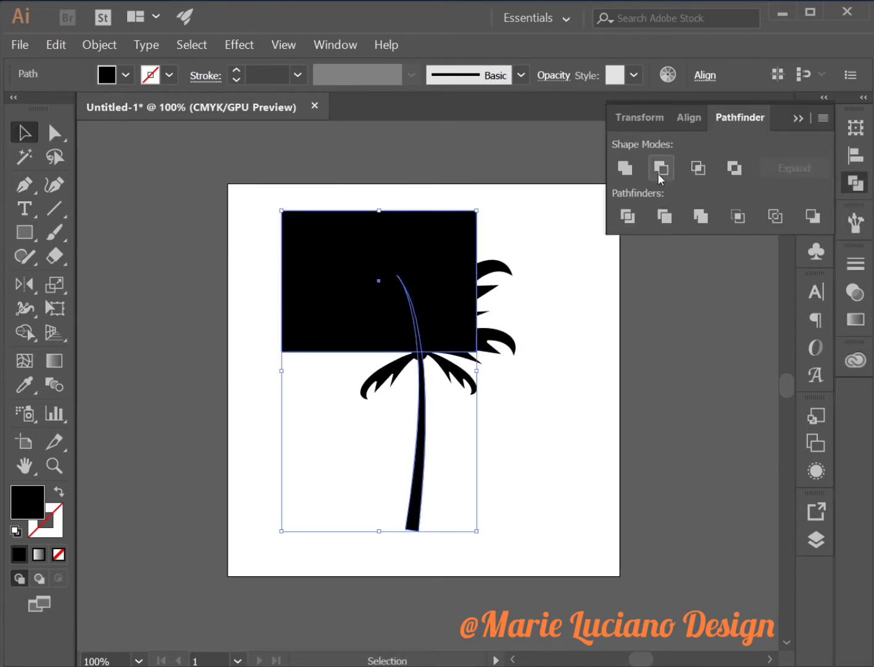
{"action": "left_click", "coordinate": [661, 168]}
{"action": "left_click", "coordinate": [689, 333]}
{"action": "left_click", "coordinate": [803, 119]}
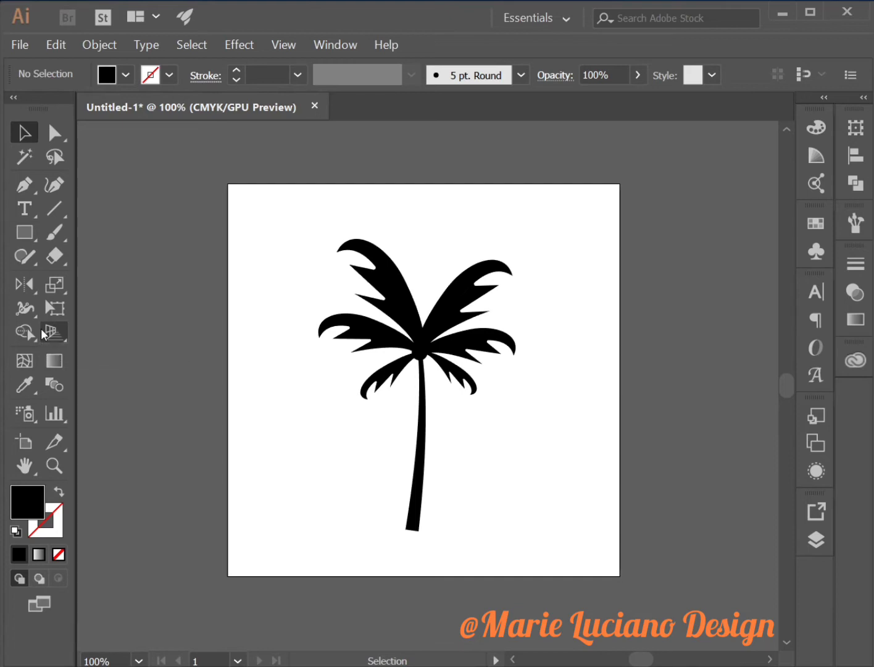
Draw a large black circle below the trunk and lower it so that it only overlaps the trunk's base.
{"action": "left_click", "coordinate": [25, 232]}
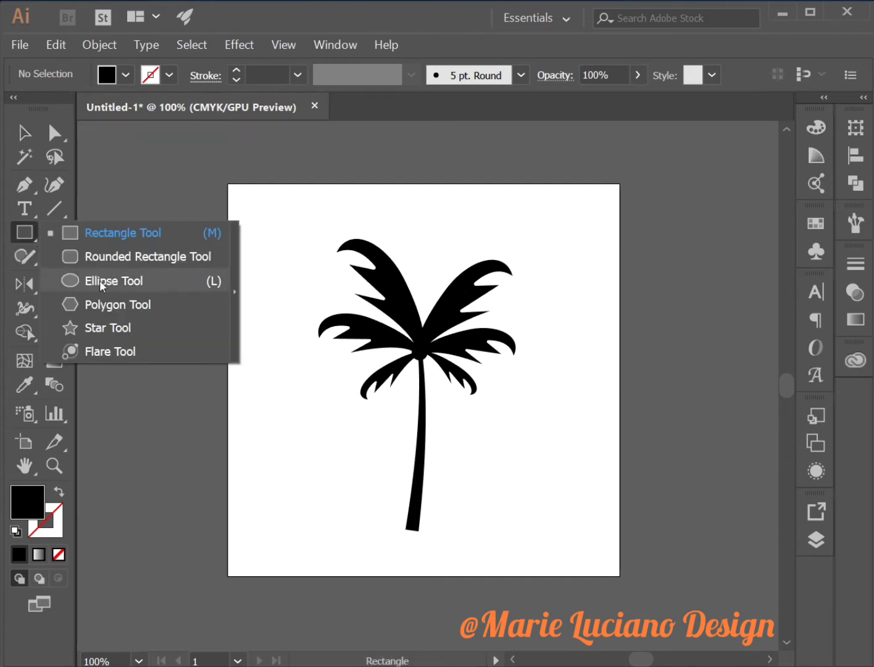
{"action": "left_click", "coordinate": [101, 283]}
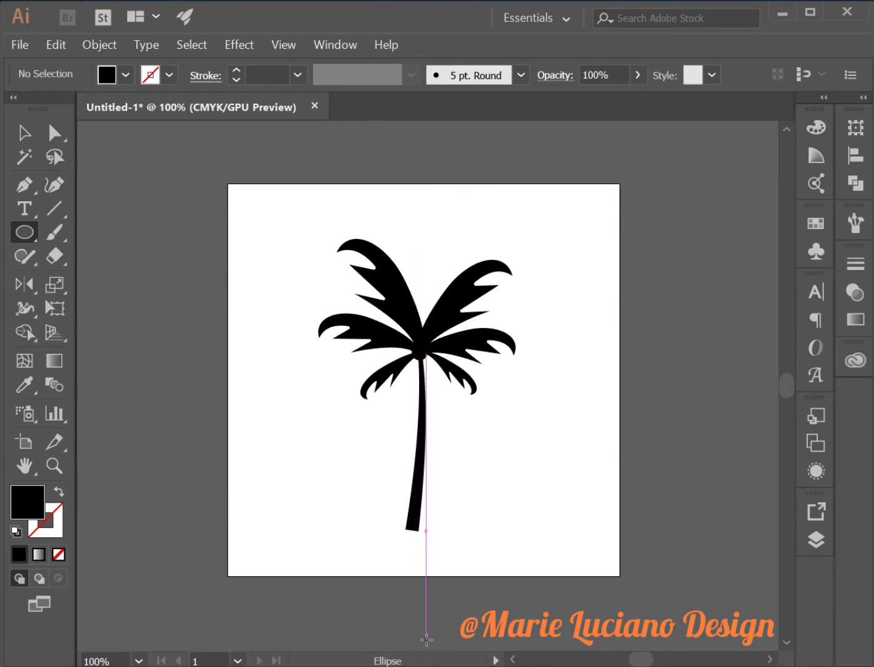
{"action": "mouse_move", "coordinate": [426, 639]}
{"action": "left_mouse_down"}
{"action": "mouse_move", "coordinate": [322, 536]}
{"action": "mouse_move", "coordinate": [287, 517]}
{"action": "left_mouse_up"}
{"action": "left_click", "coordinate": [25, 132]}
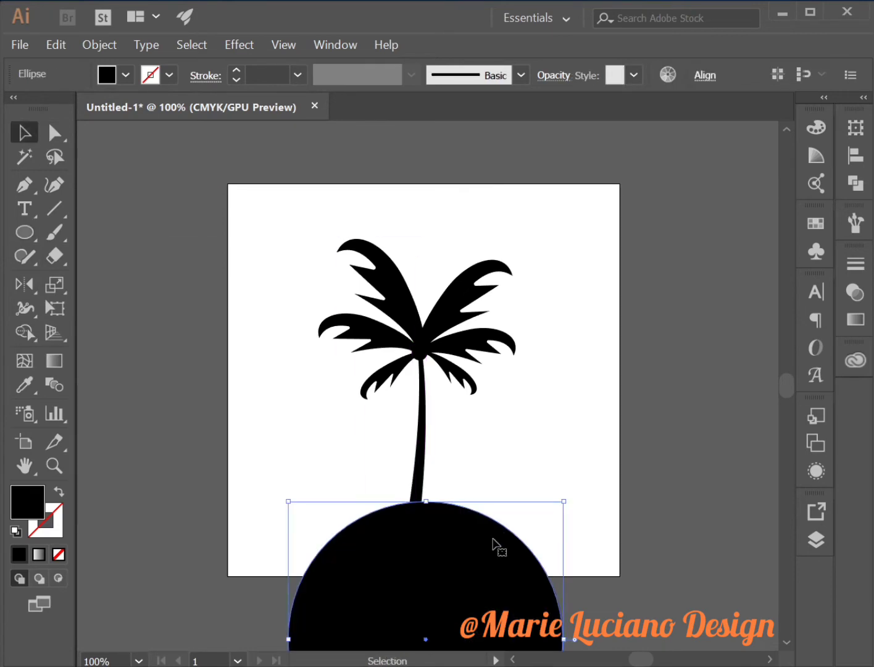
{"action": "left_click_drag", "start_coordinate": [499, 548], "coordinate": [494, 569]}
{"action": "left_click", "coordinate": [611, 640]}
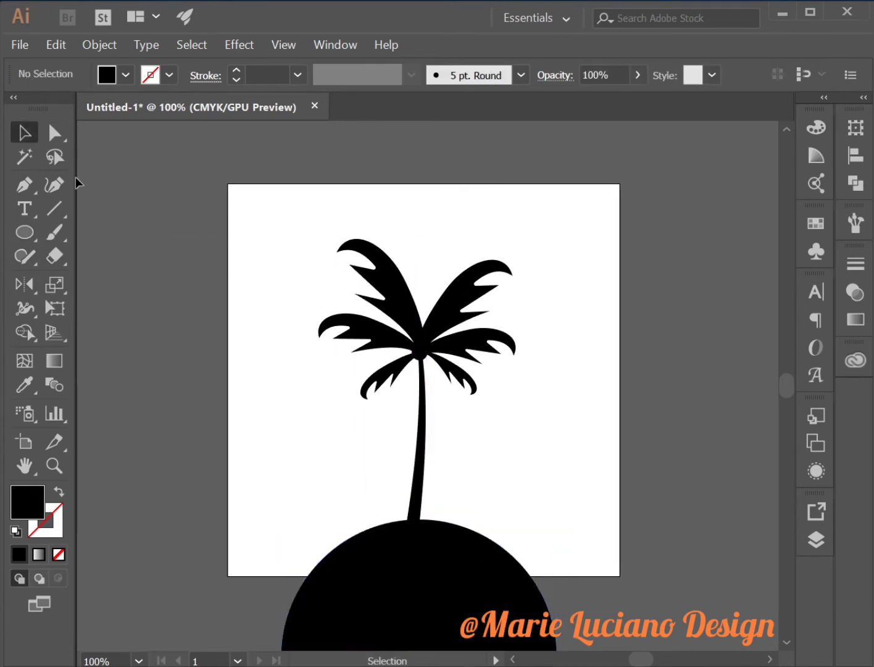
Draw a rectangle from the artboard's lower edge downward that covers the lower part of the large circle.
{"action": "key", "text": "space"}
{"action": "left_click_drag", "start_coordinate": [235, 445], "coordinate": [225, 271]}
{"action": "left_click", "coordinate": [24, 233]}
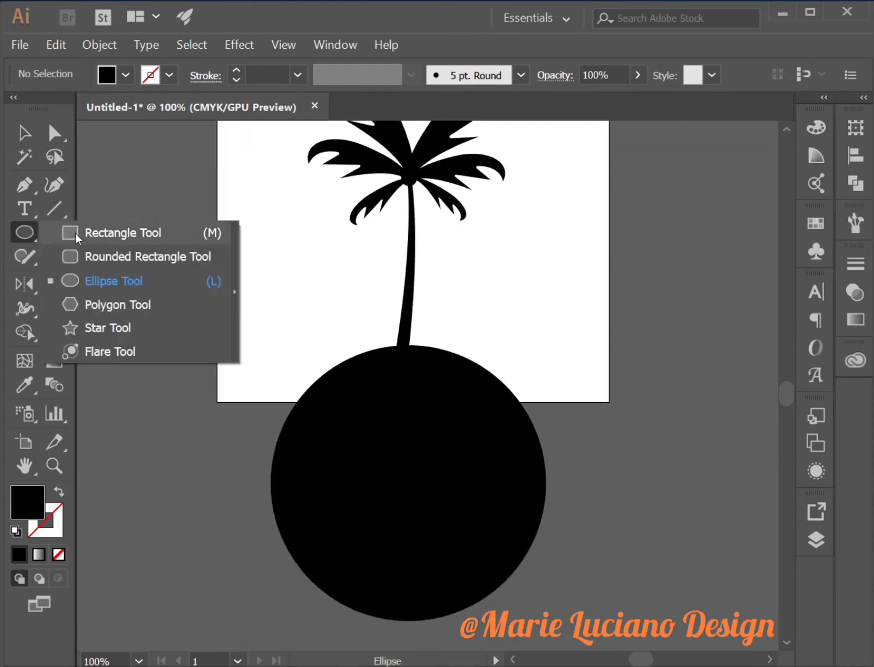
{"action": "left_click", "coordinate": [76, 234]}
{"action": "left_click_drag", "start_coordinate": [213, 401], "coordinate": [665, 613]}
{"action": "left_click", "coordinate": [24, 132]}
{"action": "left_click", "coordinate": [149, 207]}
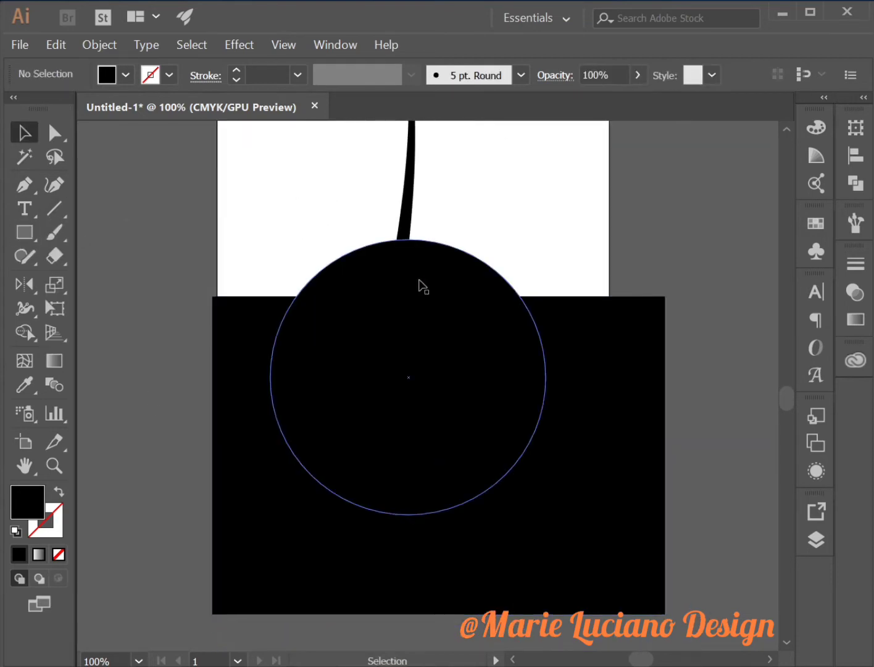
Subtract the rectangle from the large circle with Minus Front to leave a mound on the artboard's lower edge.
{"action": "left_click", "coordinate": [420, 283]}
{"action": "left_click", "coordinate": [440, 352], "text": "shift"}
{"action": "left_click", "coordinate": [855, 182]}
{"action": "left_click", "coordinate": [661, 168]}
{"action": "left_click", "coordinate": [654, 290]}
{"action": "key", "text": "space"}
{"action": "left_click_drag", "start_coordinate": [654, 289], "coordinate": [676, 494]}
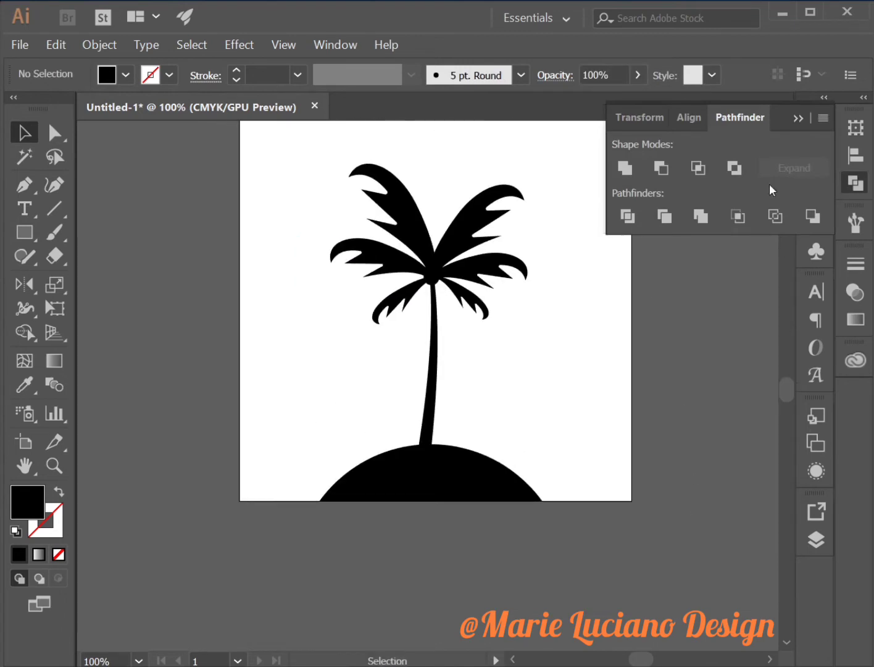
{"action": "left_click", "coordinate": [856, 183]}
Centre the mound horizontally on the artboard.
{"action": "key", "text": "space"}
{"action": "left_click_drag", "start_coordinate": [648, 241], "coordinate": [666, 295]}
{"action": "left_click", "coordinate": [494, 531]}
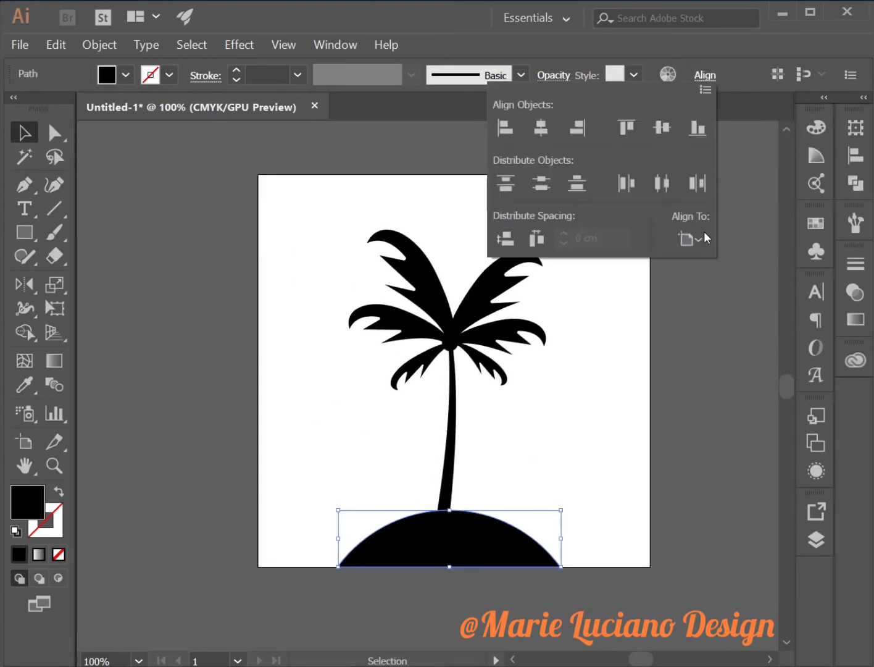
{"action": "left_click", "coordinate": [707, 238]}
{"action": "left_click", "coordinate": [701, 241]}
{"action": "left_click", "coordinate": [541, 128]}
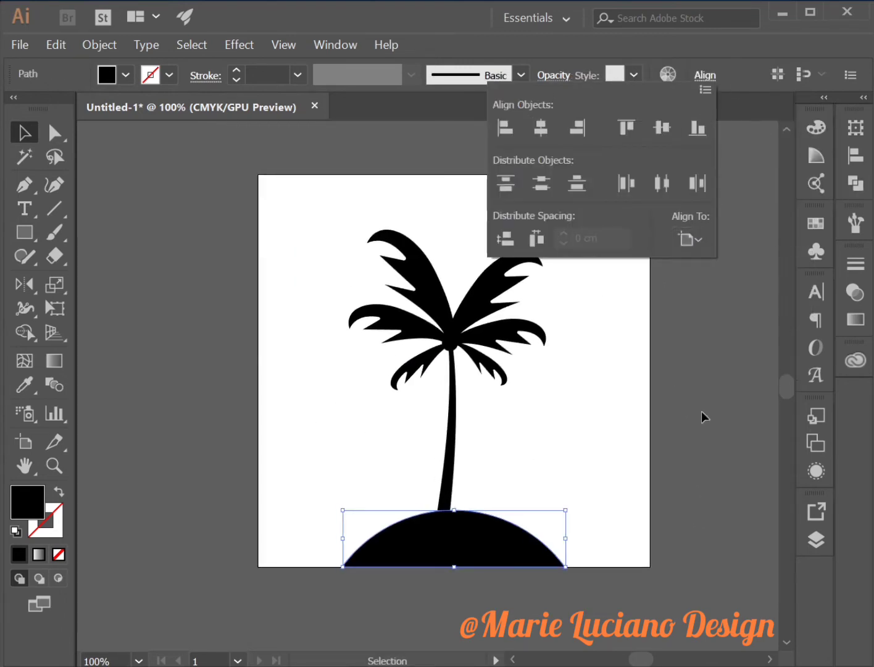
Enlarge the whole palm tree proportionally to about 11.6 by 17.2 cm, keeping its base on the mound.
{"action": "left_click", "coordinate": [705, 417]}
{"action": "left_click_drag", "start_coordinate": [404, 237], "coordinate": [562, 383]}
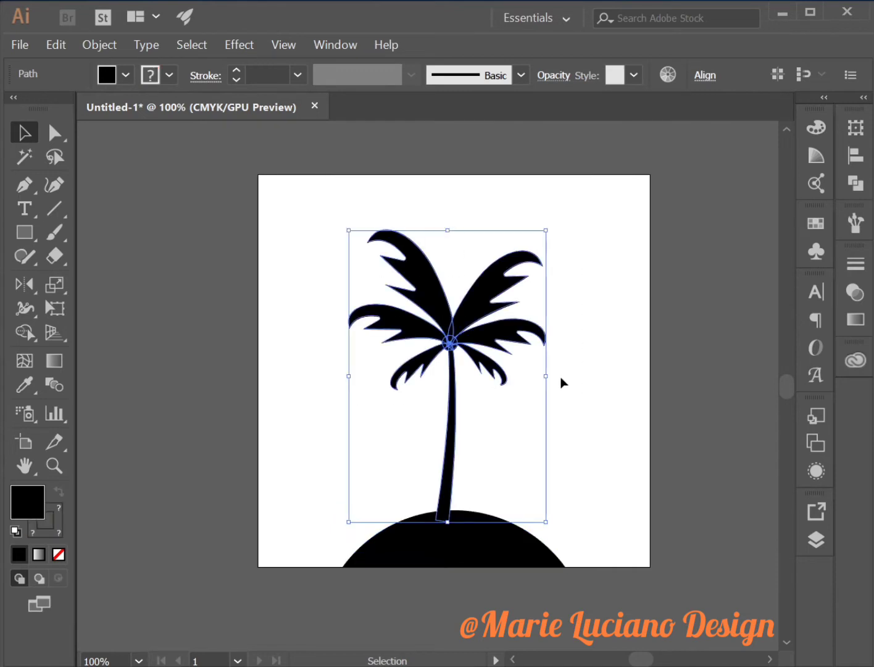
{"action": "left_click_drag", "start_coordinate": [546, 230], "coordinate": [585, 256]}
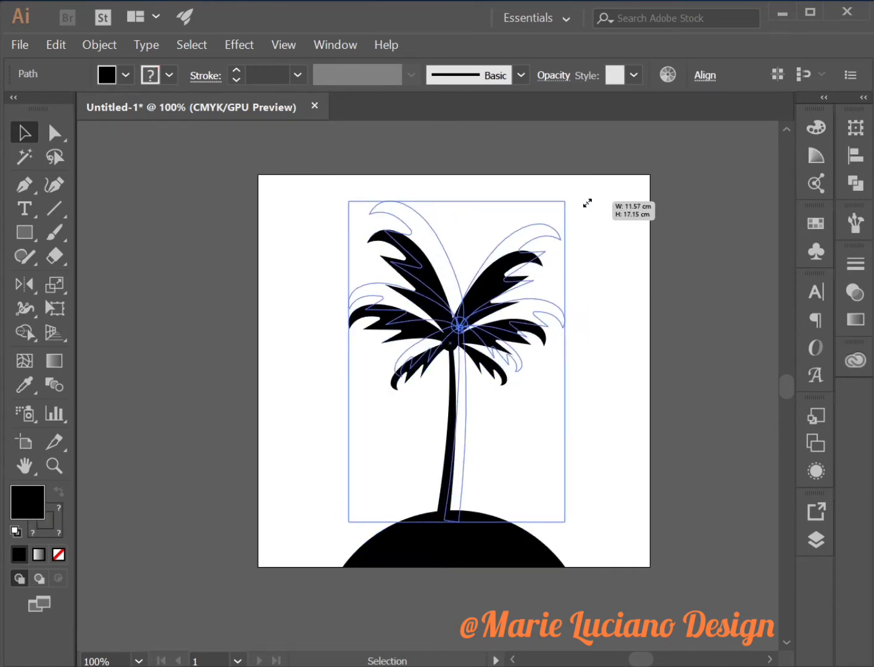
Duplicate the palm, shrink and tilt the copy to the left, and stand it on the mound's left side.
{"action": "left_click_drag", "start_coordinate": [502, 272], "coordinate": [418, 286]}
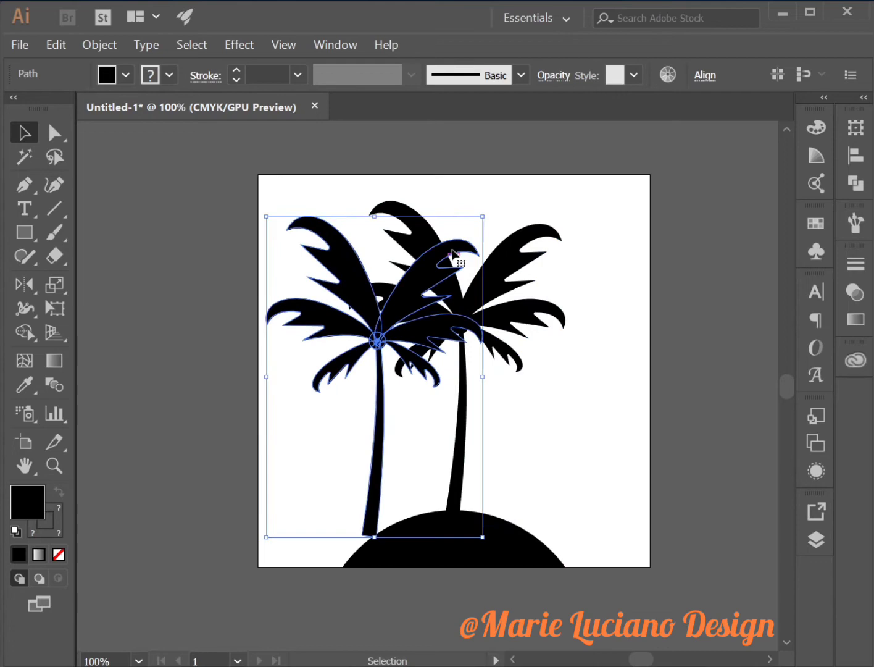
{"action": "left_click_drag", "start_coordinate": [482, 215], "coordinate": [396, 265]}
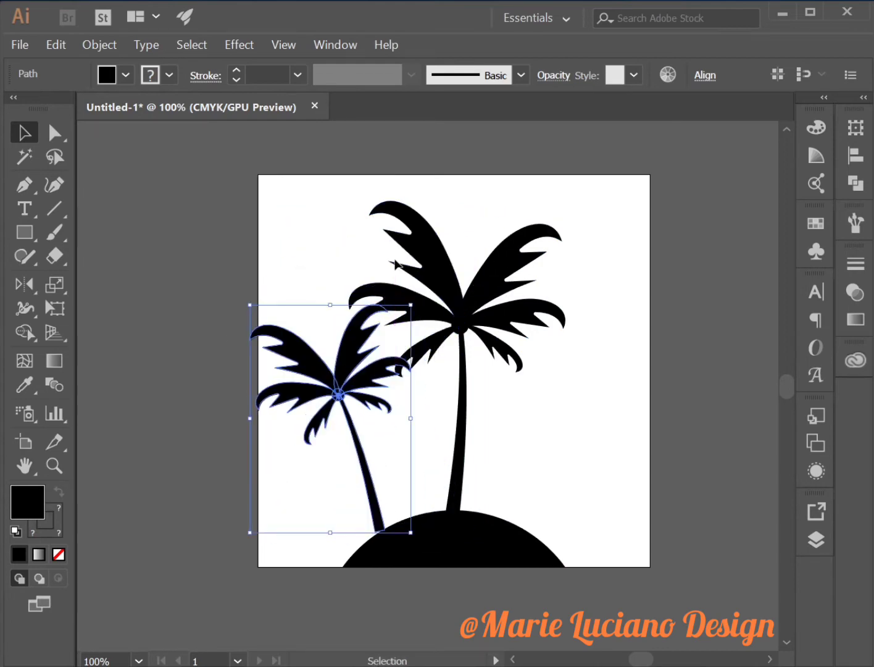
{"action": "left_click_drag", "start_coordinate": [343, 377], "coordinate": [356, 380]}
{"action": "left_click_drag", "start_coordinate": [265, 306], "coordinate": [281, 320]}
{"action": "left_click_drag", "start_coordinate": [365, 384], "coordinate": [375, 384]}
{"action": "left_click", "coordinate": [618, 429]}
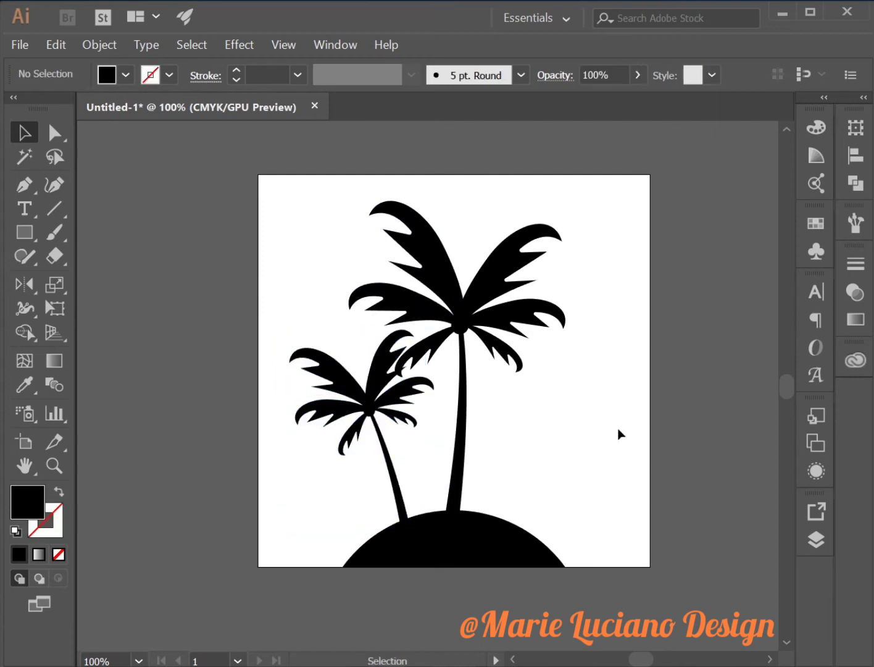
Reflect a copy of the small palm across the vertical axis, enlarge it slightly and stand it on the mound's right side.
{"action": "left_click_drag", "start_coordinate": [402, 481], "coordinate": [402, 482]}
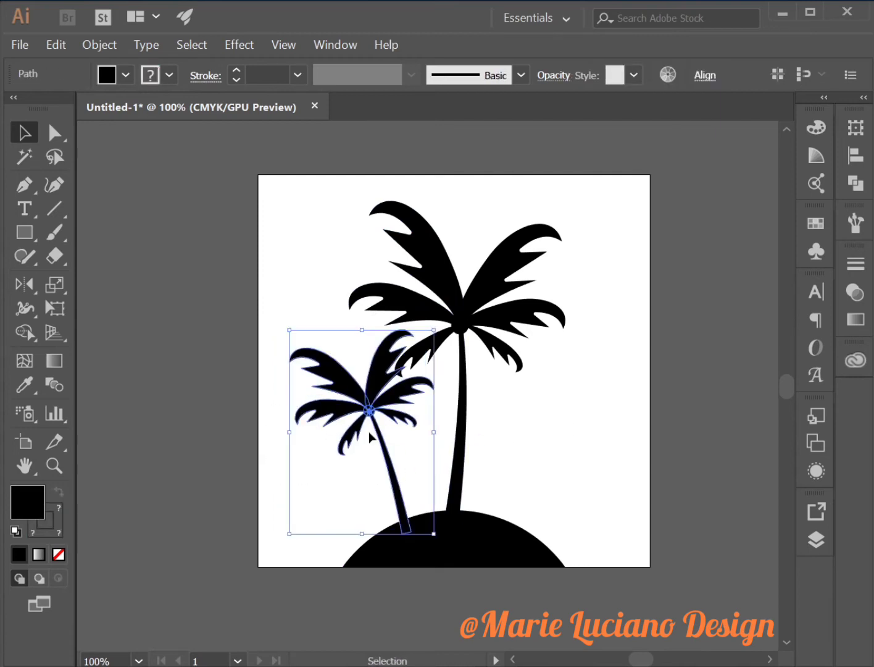
{"action": "double_click", "coordinate": [24, 284]}
{"action": "left_click", "coordinate": [524, 476]}
{"action": "key", "text": "v"}
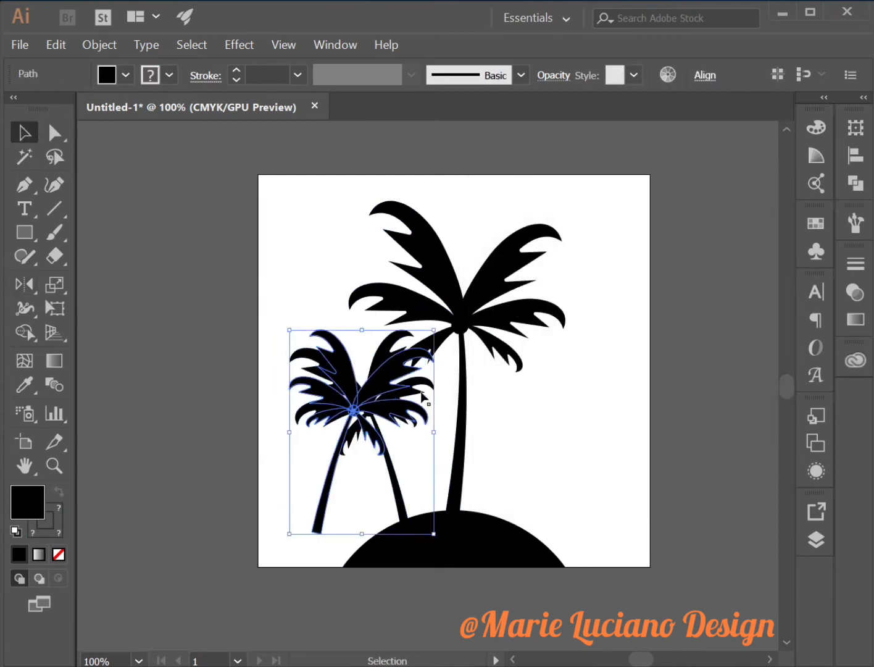
{"action": "left_click_drag", "start_coordinate": [356, 409], "coordinate": [546, 410]}
{"action": "left_click_drag", "start_coordinate": [626, 331], "coordinate": [640, 312]}
{"action": "left_click_drag", "start_coordinate": [602, 371], "coordinate": [587, 373]}
{"action": "left_click", "coordinate": [679, 476]}
{"action": "left_click", "coordinate": [511, 485]}
{"action": "key", "text": "a"}
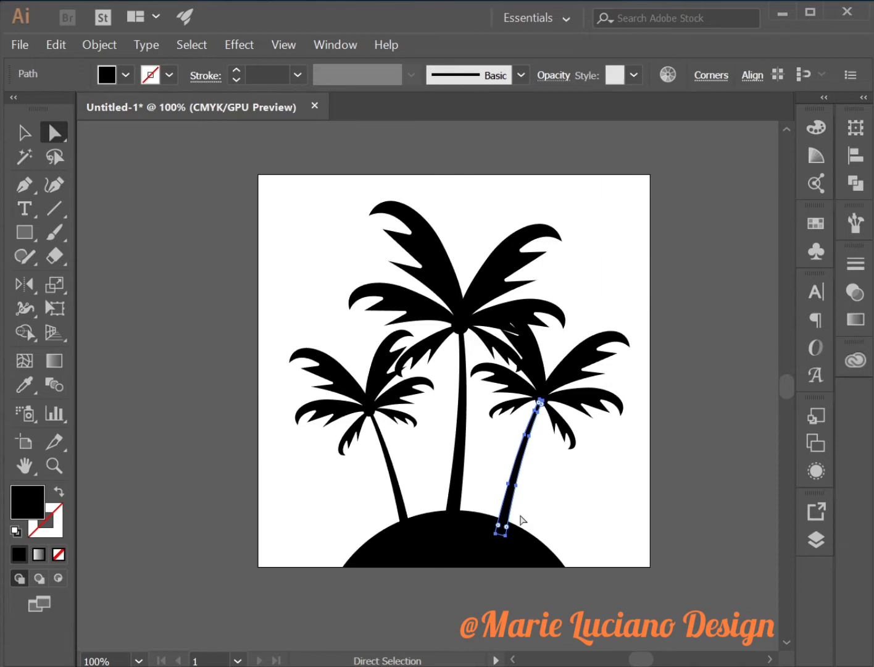
{"action": "key", "text": "v"}
{"action": "left_click", "coordinate": [548, 511]}
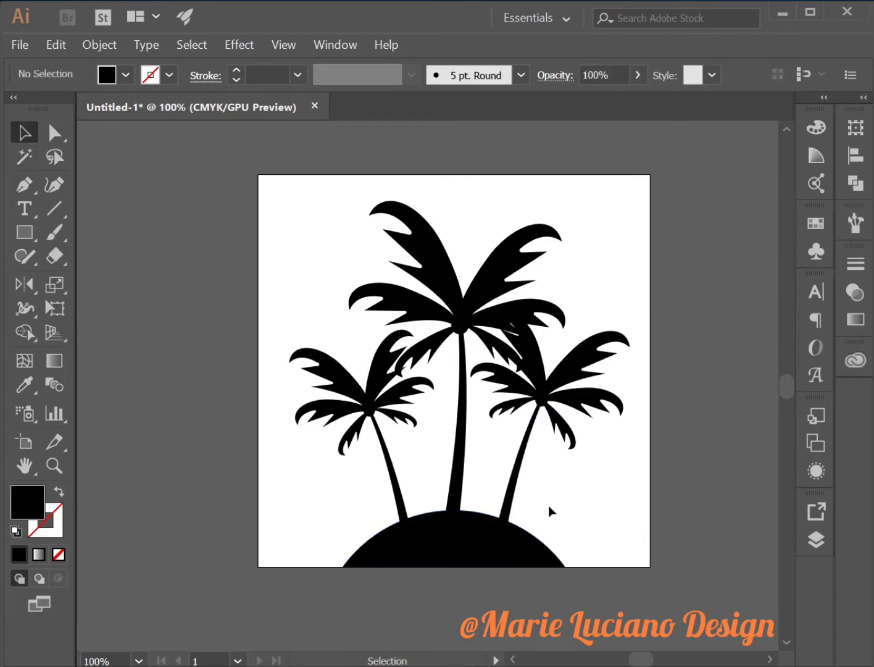
Start an Envelope Distort warp on the right palm's trunk with the Arch style, vertical orientation and 17% bend.
{"action": "left_click", "coordinate": [500, 489]}
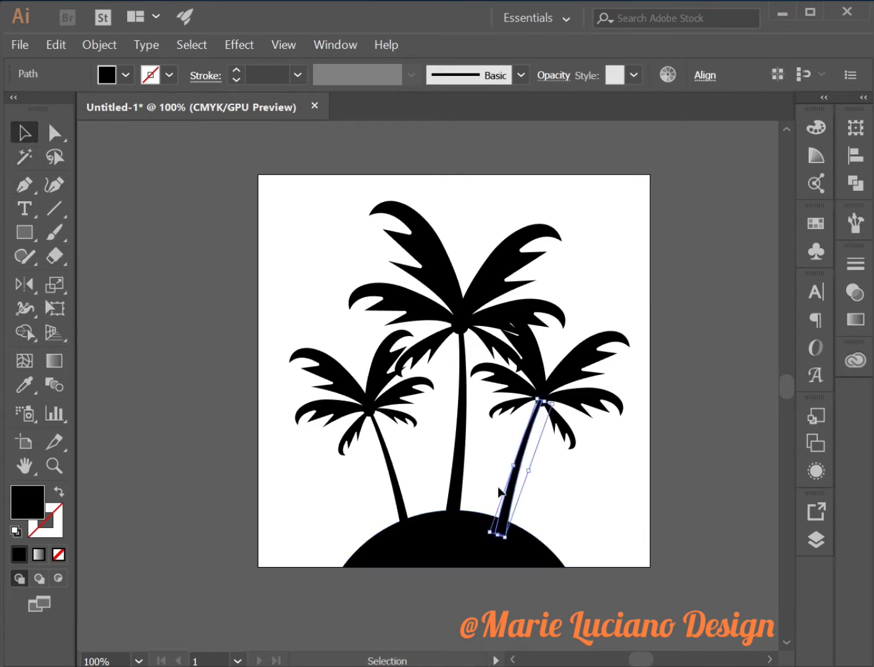
{"action": "left_click", "coordinate": [98, 45]}
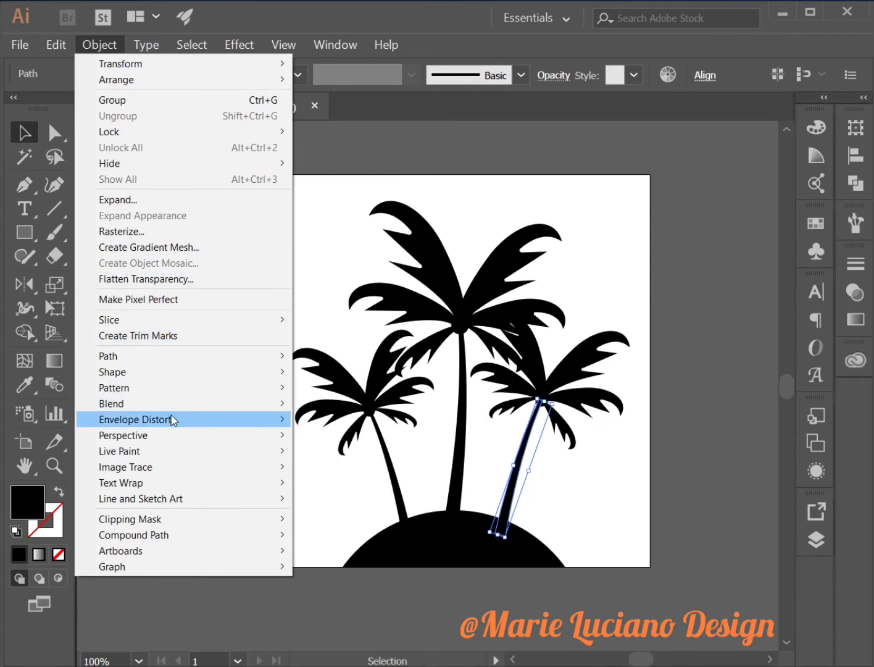
{"action": "mouse_move", "coordinate": [170, 419]}
{"action": "left_click", "coordinate": [339, 421]}
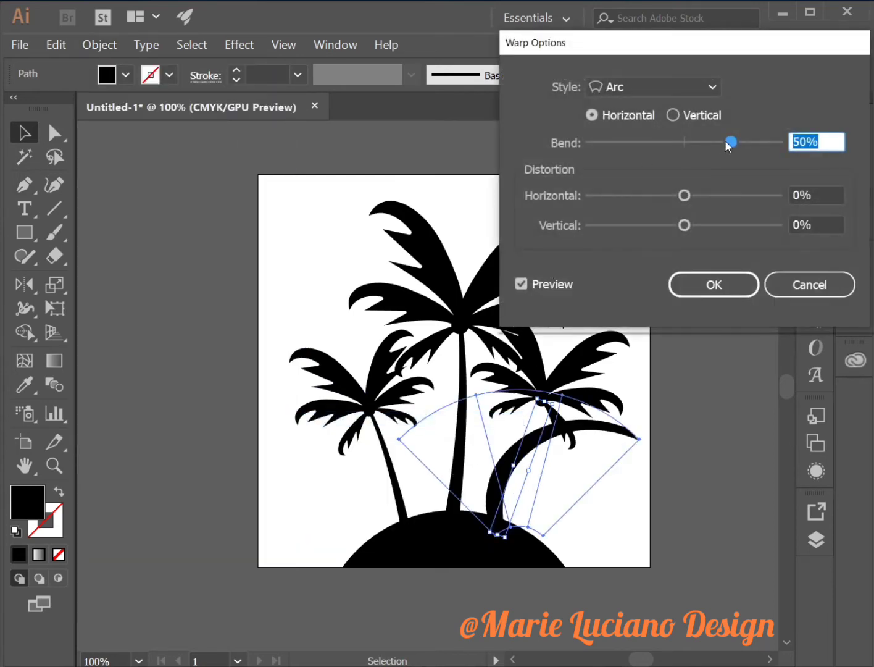
{"action": "left_click_drag", "start_coordinate": [726, 143], "coordinate": [709, 141]}
{"action": "left_click", "coordinate": [659, 94]}
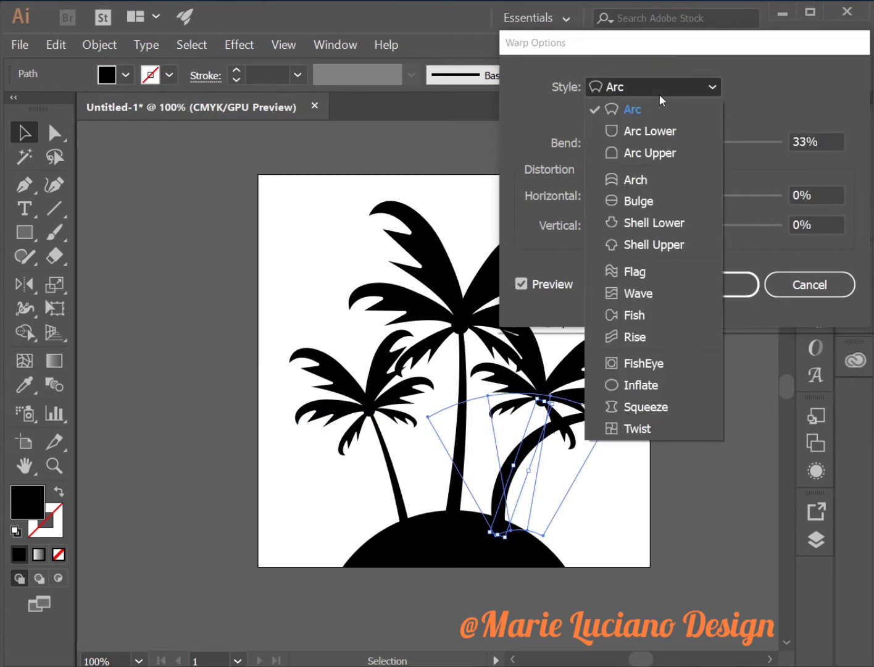
{"action": "left_click", "coordinate": [656, 171]}
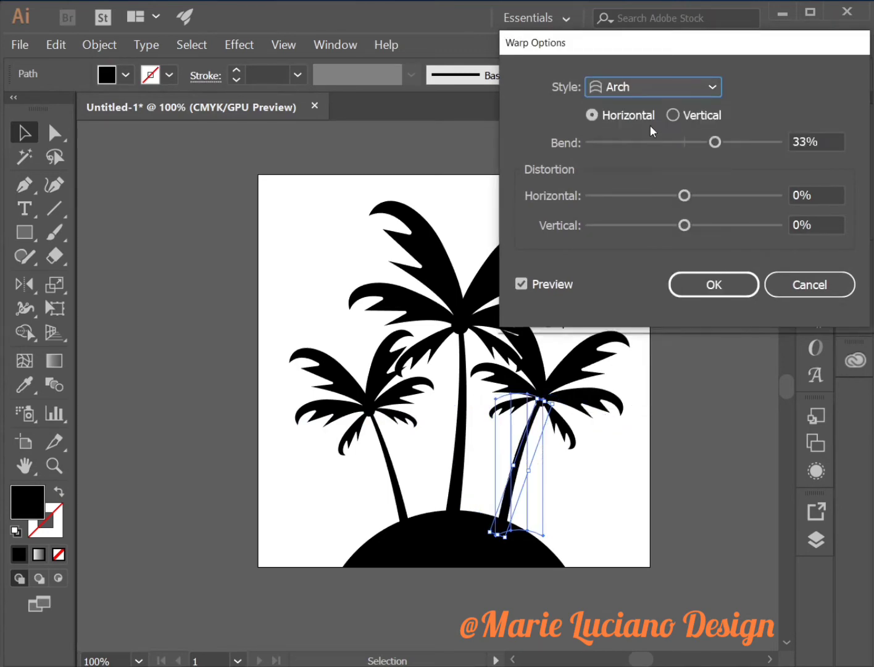
{"action": "left_click", "coordinate": [671, 118]}
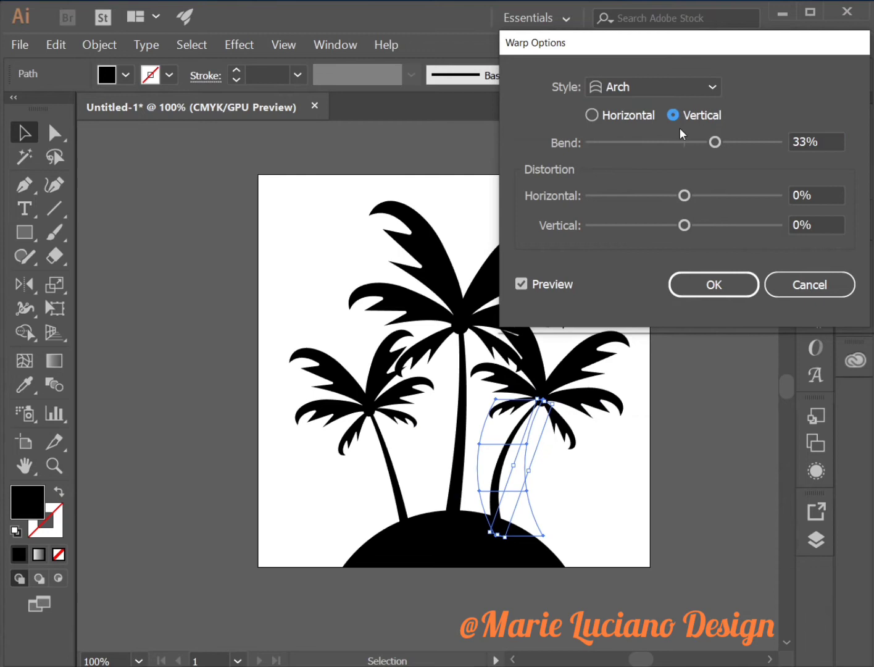
{"action": "left_click", "coordinate": [701, 142]}
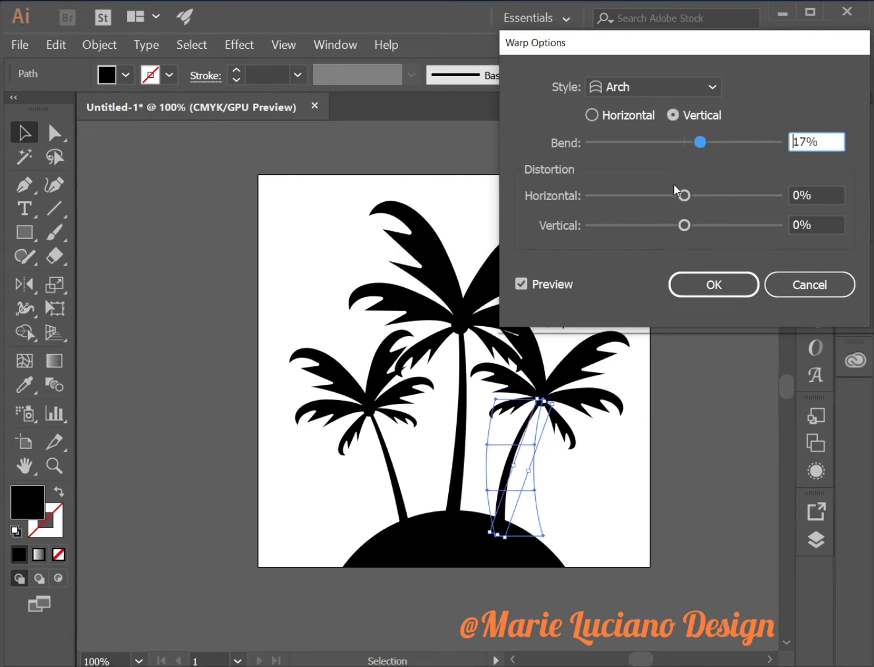
Set the trunk warp's horizontal distortion to -7% and vertical distortion to 10%, and apply the warp.
{"action": "left_click", "coordinate": [658, 196]}
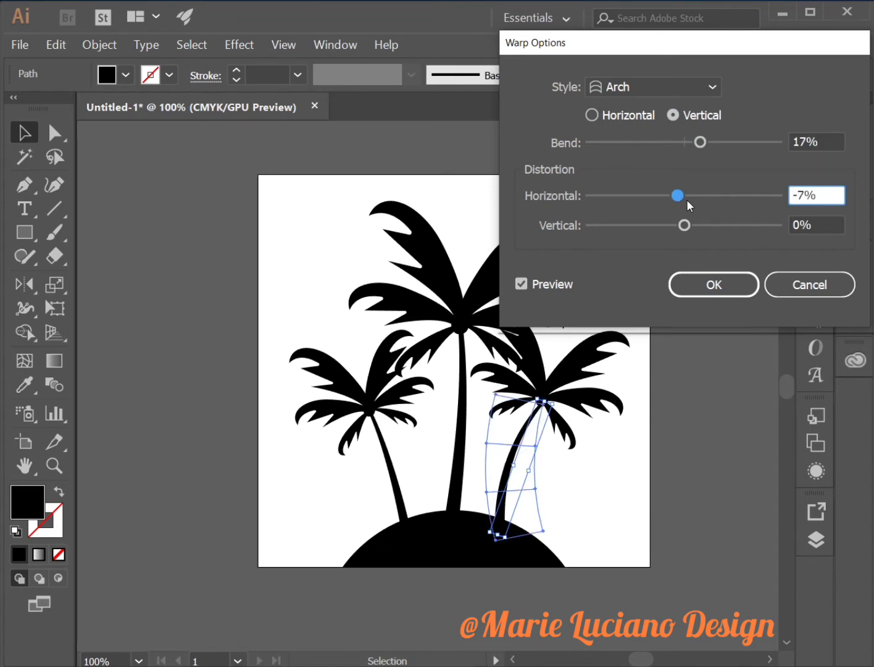
{"action": "left_click", "coordinate": [677, 226]}
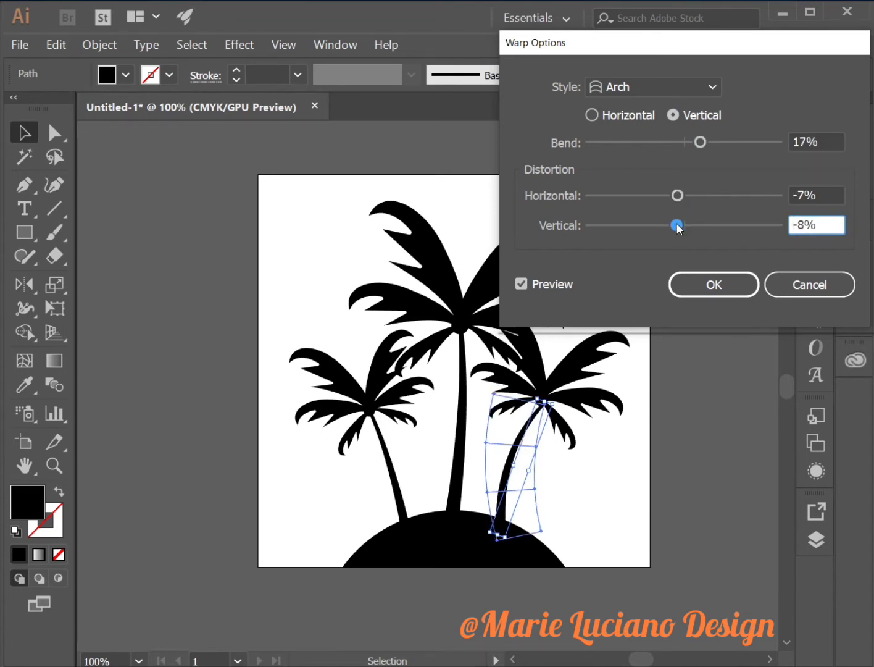
{"action": "left_click_drag", "start_coordinate": [682, 227], "coordinate": [694, 227]}
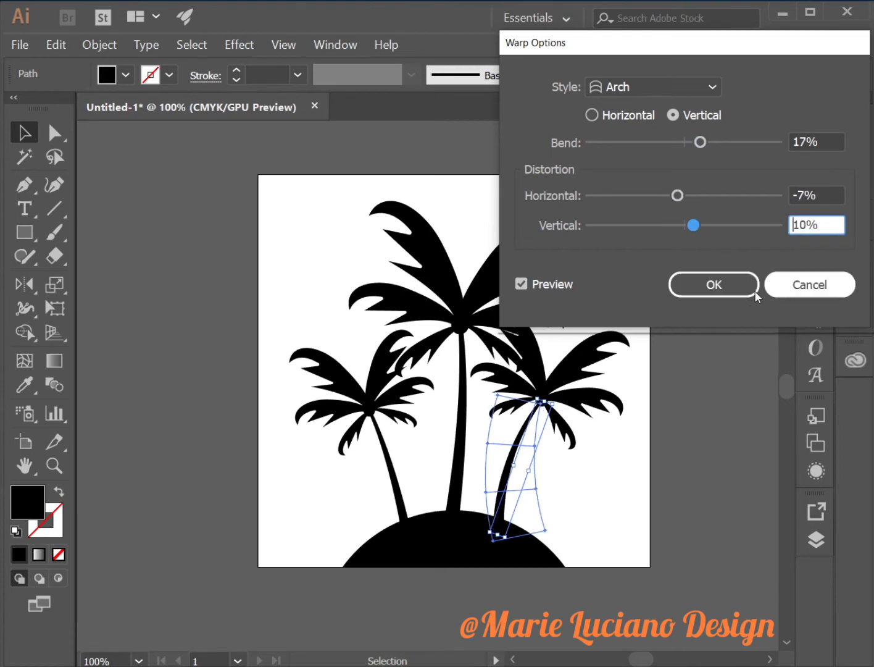
{"action": "left_click", "coordinate": [717, 286]}
{"action": "left_click", "coordinate": [692, 424]}
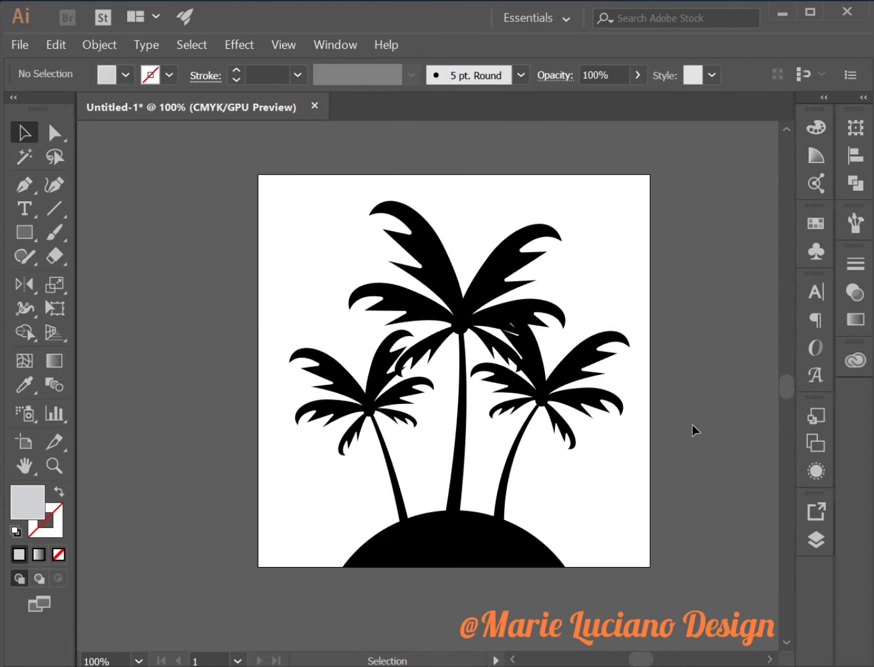
Expand the right palm's warped trunk with Object and Fill enabled.
{"action": "left_click", "coordinate": [524, 491]}
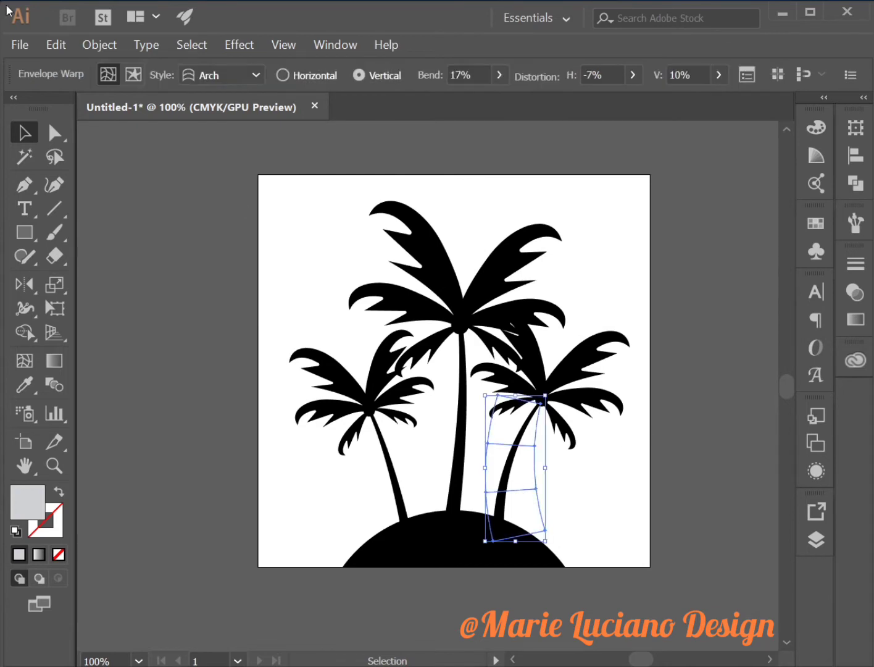
{"action": "left_click", "coordinate": [110, 48]}
{"action": "left_click", "coordinate": [160, 195]}
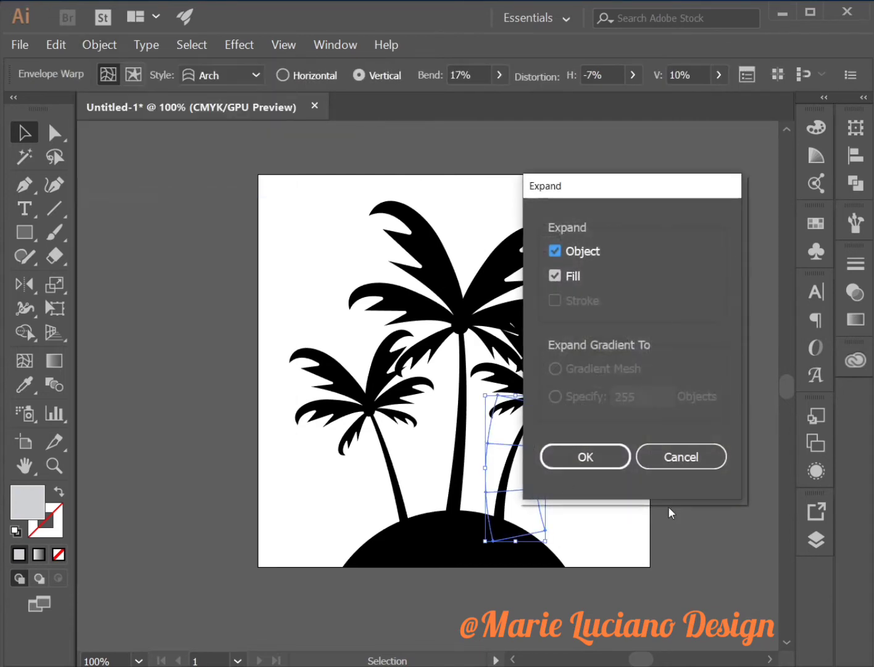
{"action": "left_click", "coordinate": [568, 459]}
{"action": "left_click", "coordinate": [645, 525]}
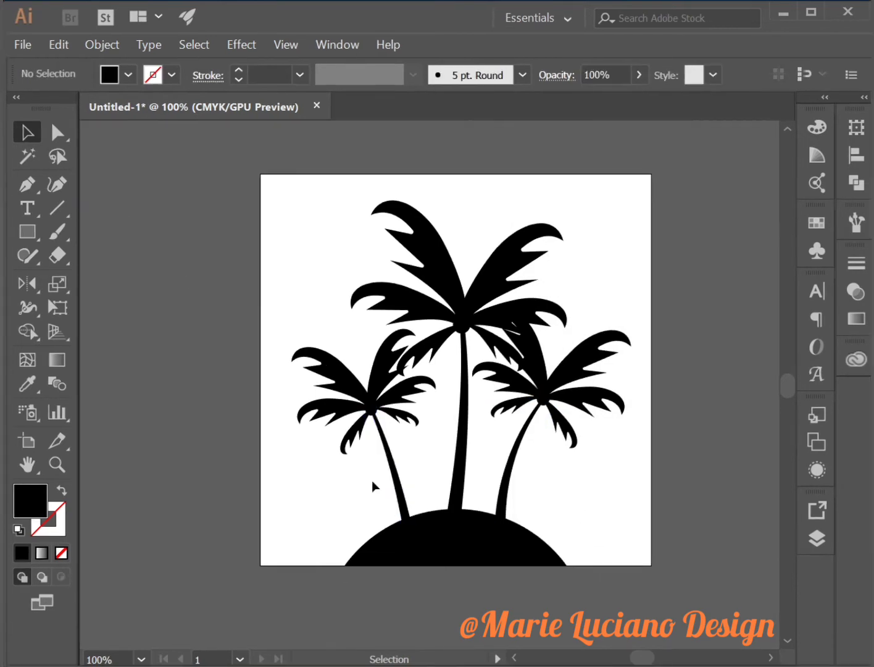
Thicken the left palm's trunk by moving its right-edge anchor points slightly to the right.
{"action": "key", "text": "a"}
{"action": "left_click", "coordinate": [400, 525]}
{"action": "left_click", "coordinate": [402, 492]}
{"action": "left_click", "coordinate": [401, 489], "text": "shift"}
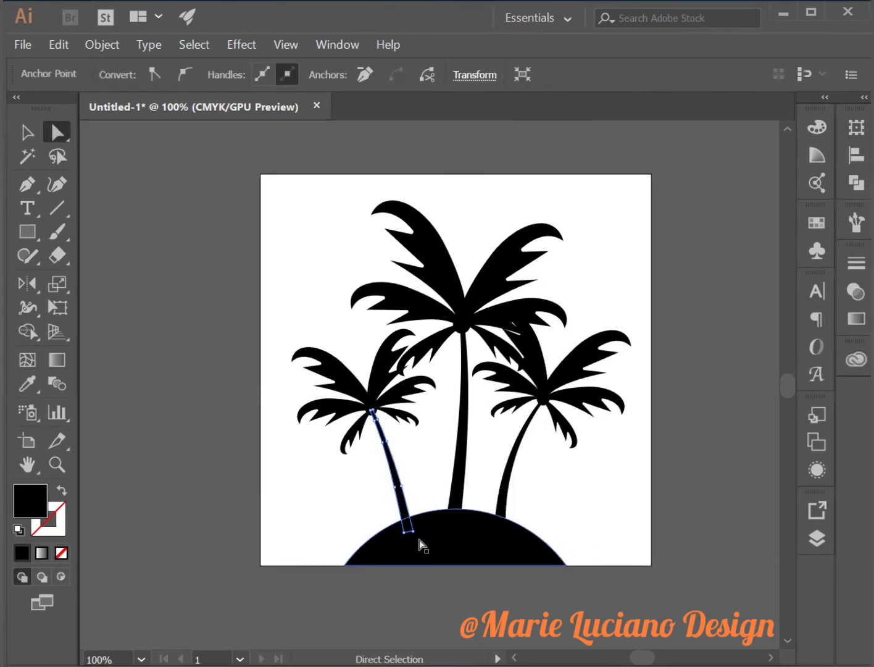
{"action": "left_click", "coordinate": [412, 530]}
{"action": "left_click", "coordinate": [402, 486], "text": "shift"}
{"action": "left_click", "coordinate": [374, 410], "text": "shift"}
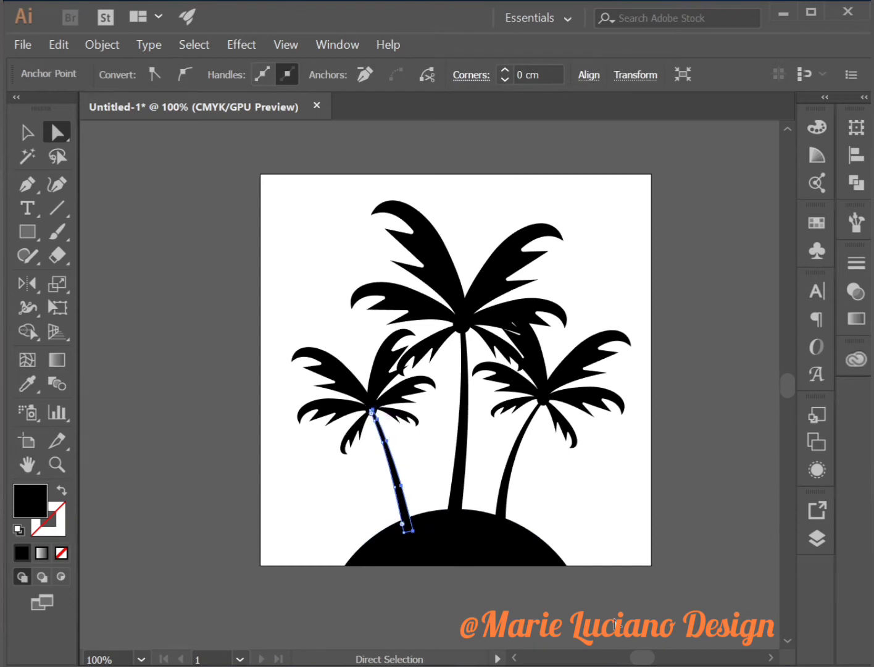
{"action": "key", "text": "Right"}
{"action": "key", "text": "Right"}
{"action": "key", "text": "Right"}
{"action": "left_click", "coordinate": [561, 529]}
Thicken the right palm's trunk by moving its right-edge anchor points slightly to the right.
{"action": "left_click", "coordinate": [500, 532]}
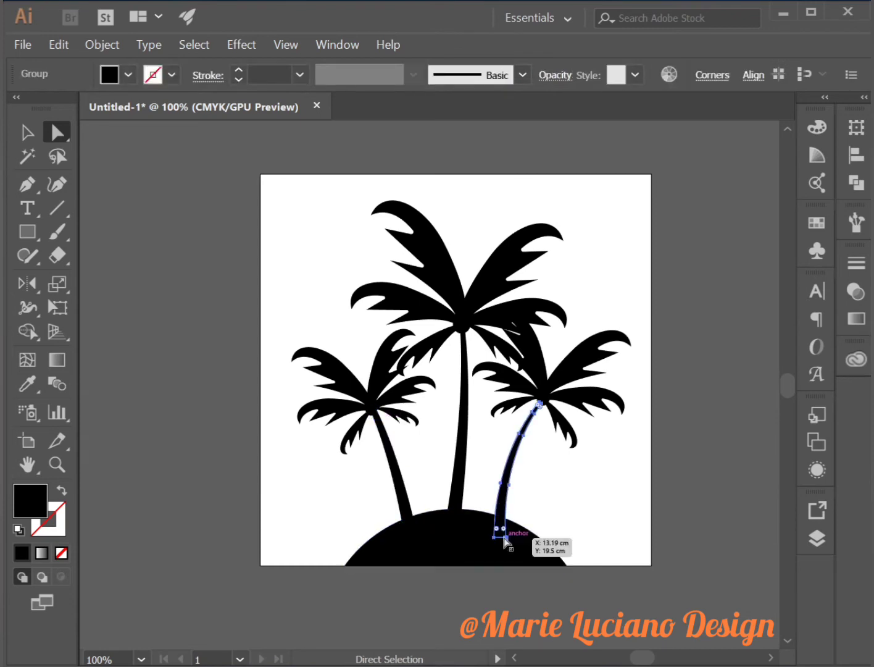
{"action": "left_click", "coordinate": [505, 538]}
{"action": "left_click", "coordinate": [508, 485], "text": "shift"}
{"action": "left_click", "coordinate": [523, 437], "text": "shift"}
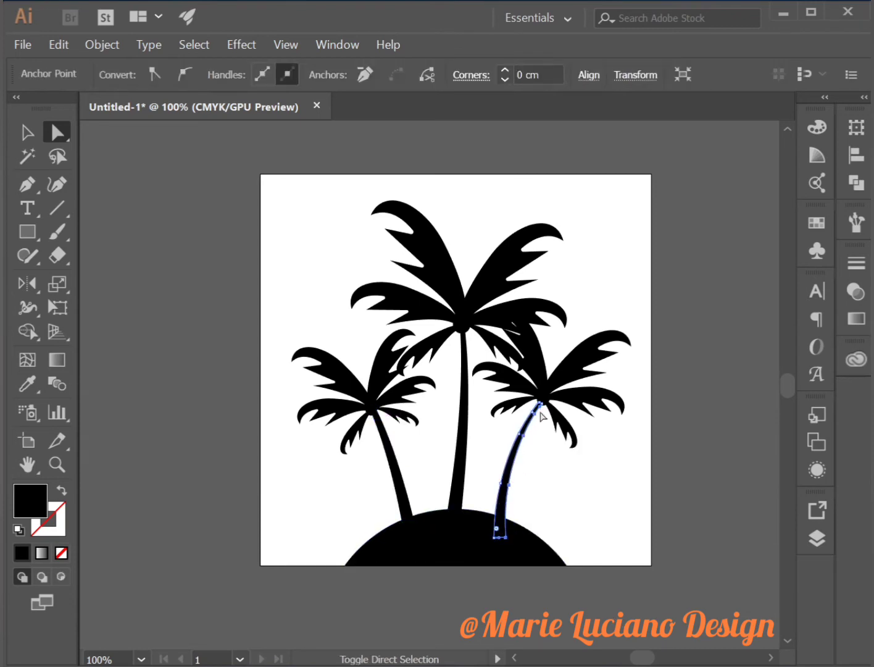
{"action": "left_click", "coordinate": [642, 521]}
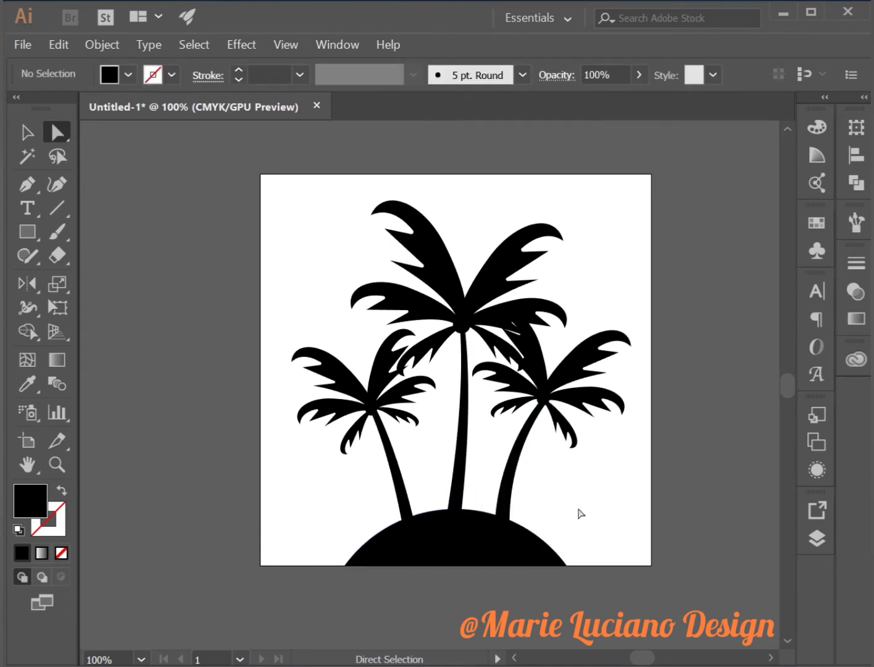
{"action": "left_click", "coordinate": [409, 524]}
{"action": "left_click", "coordinate": [412, 523]}
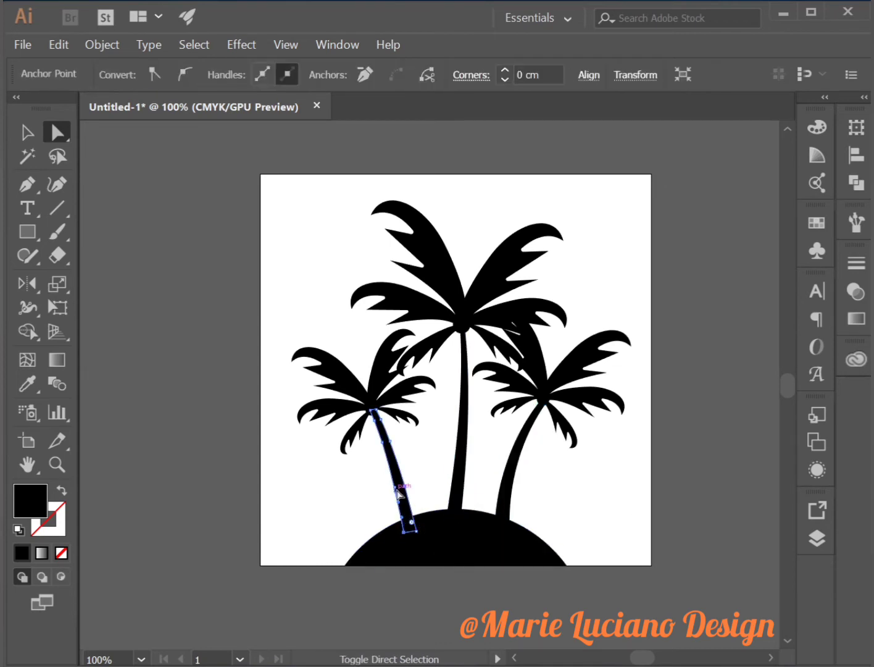
{"action": "left_click", "coordinate": [672, 571]}
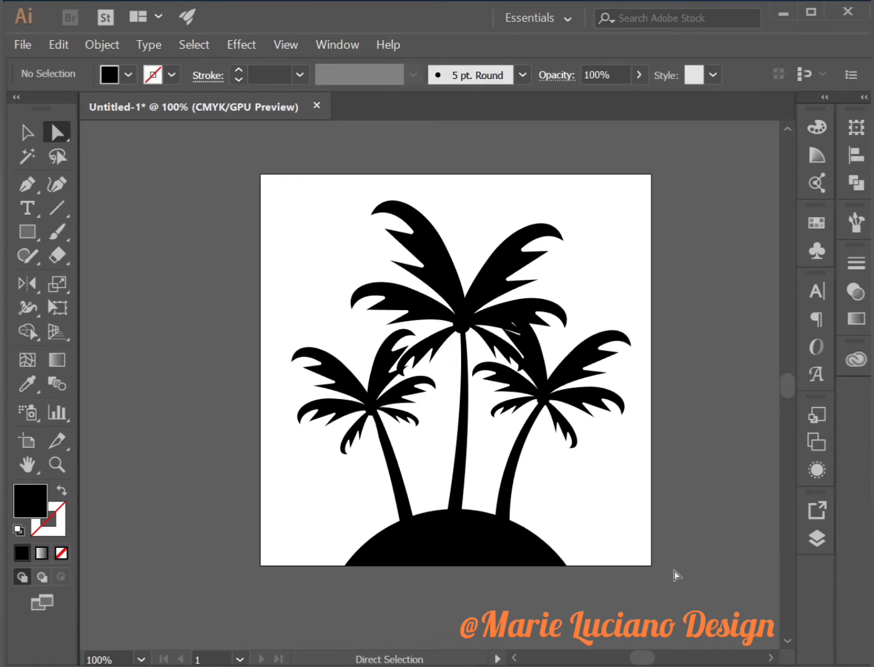
{"action": "left_click", "coordinate": [385, 452]}
{"action": "left_click", "coordinate": [425, 456]}
Widen the base of the middle palm's trunk by moving its lower-left anchor point outward.
{"action": "left_click", "coordinate": [453, 513]}
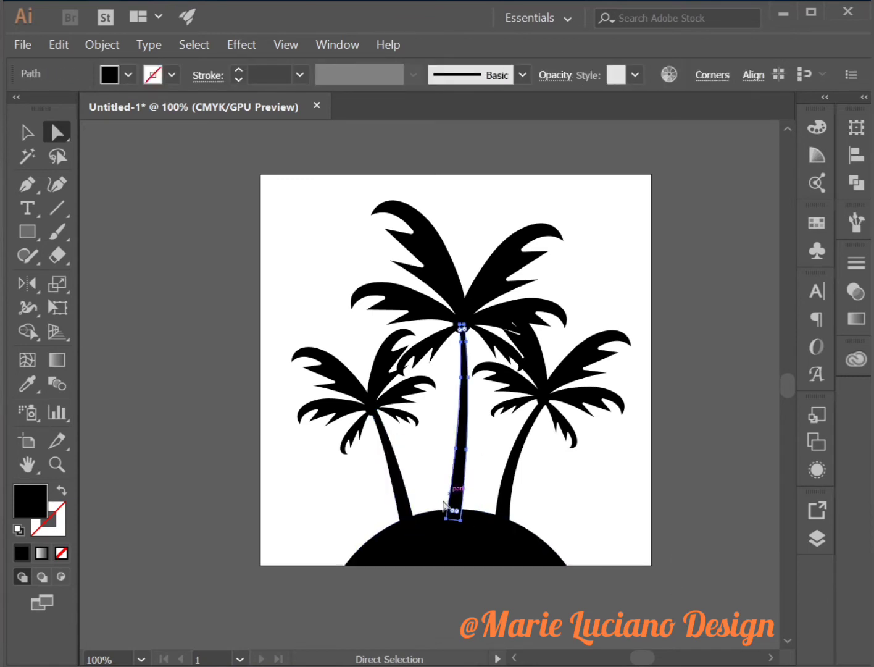
{"action": "left_click", "coordinate": [446, 518]}
{"action": "left_click", "coordinate": [456, 449]}
{"action": "left_click", "coordinate": [460, 324]}
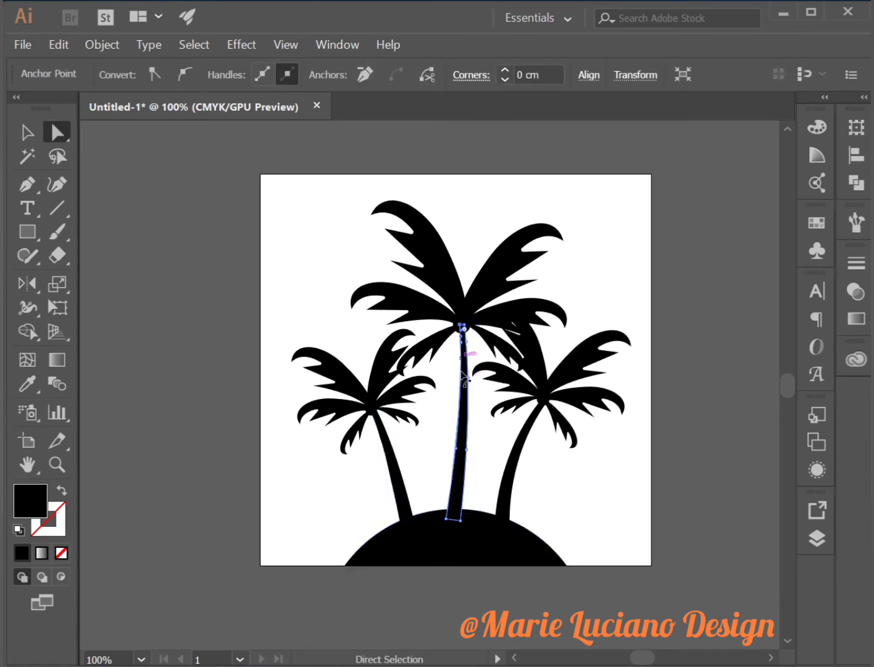
{"action": "left_click", "coordinate": [447, 518]}
{"action": "key", "text": "Left"}
{"action": "key", "text": "Left"}
{"action": "key", "text": "Left"}
Thicken the middle palm's trunk by moving its left-edge anchor points slightly to the left.
{"action": "left_click", "coordinate": [456, 448]}
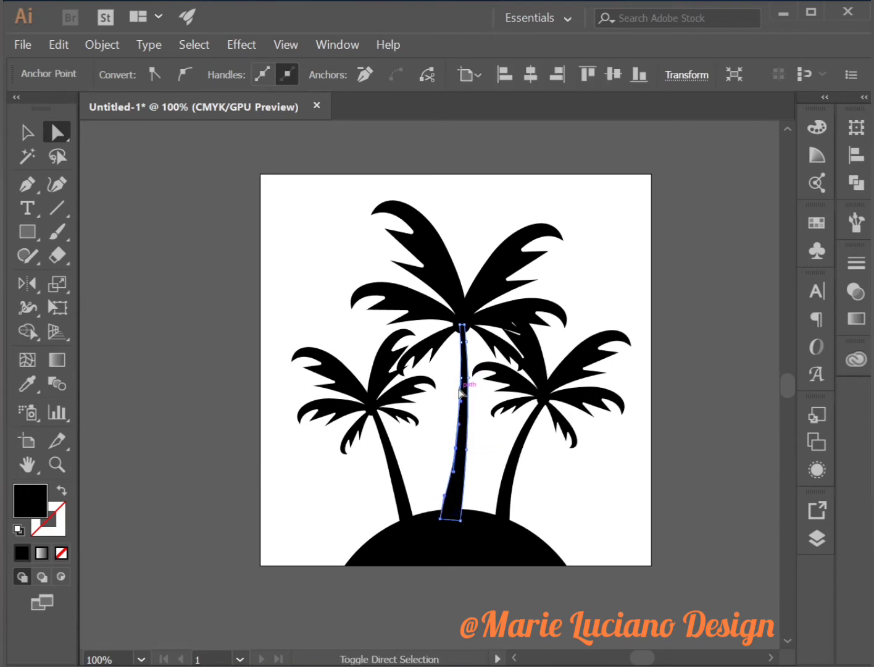
{"action": "left_click", "coordinate": [461, 378], "text": "shift"}
{"action": "left_click", "coordinate": [461, 342], "text": "shift"}
{"action": "key", "text": "Left"}
{"action": "key", "text": "Left"}
{"action": "key", "text": "Left"}
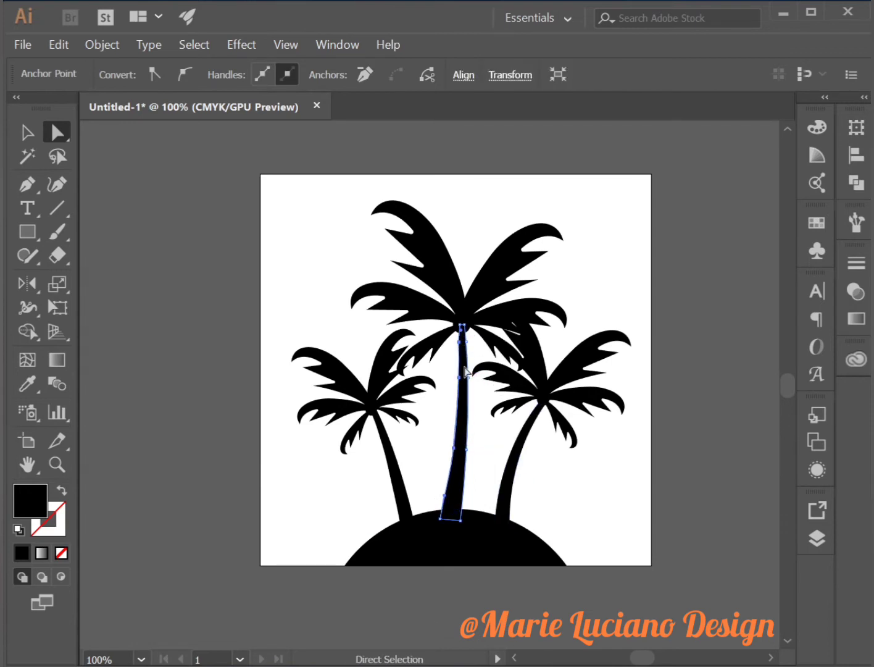
{"action": "left_click", "coordinate": [459, 343], "text": "shift"}
{"action": "key", "text": "Left"}
{"action": "key", "text": "Left"}
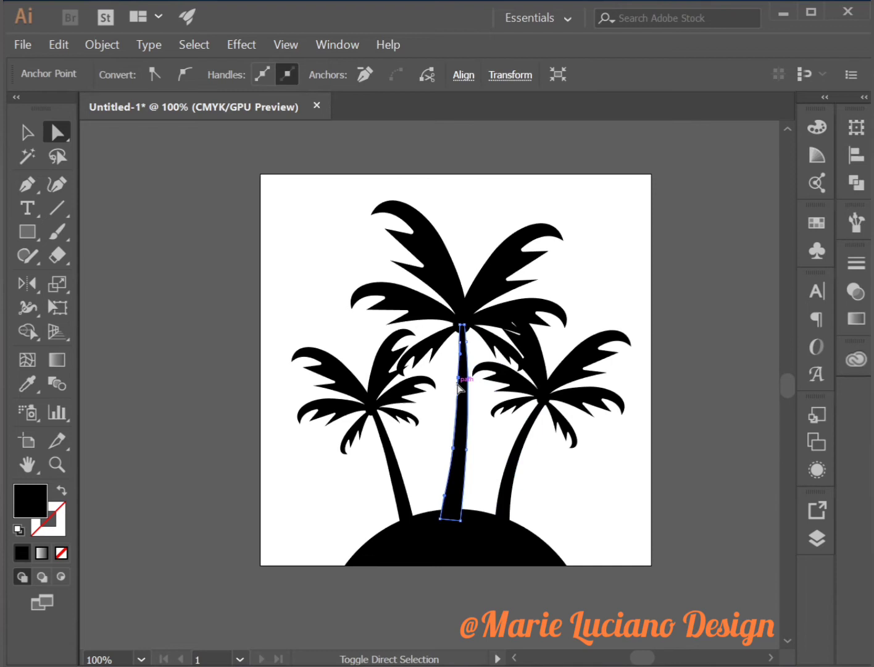
{"action": "left_click", "coordinate": [459, 377], "text": "shift"}
{"action": "left_click", "coordinate": [642, 524]}
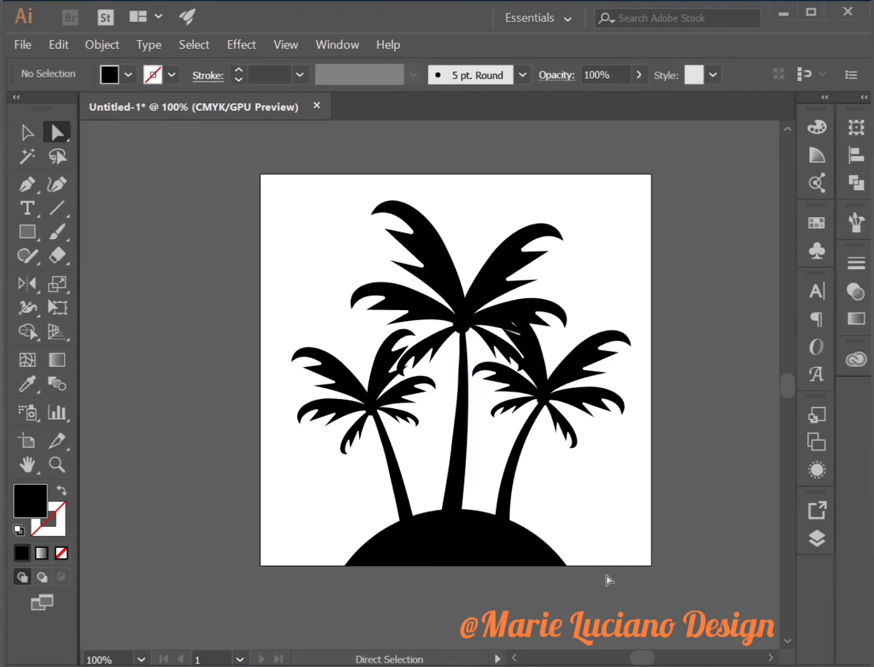
Rotate the right palm's upper-left frond slightly clockwise and scale it down to reduce its overlap with the middle palm.
{"action": "left_click", "coordinate": [28, 132]}
{"action": "left_click", "coordinate": [548, 307]}
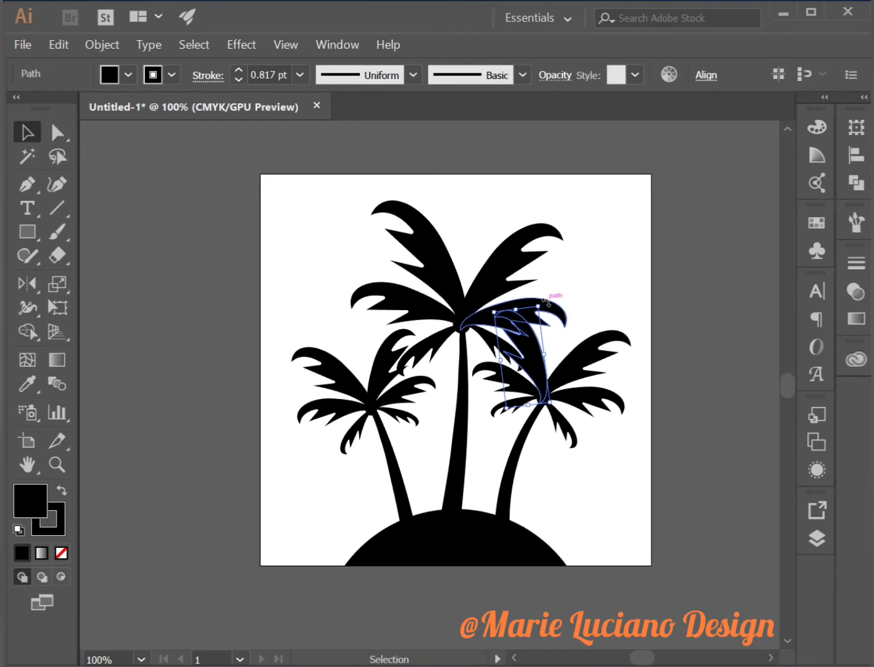
{"action": "left_click_drag", "start_coordinate": [547, 302], "coordinate": [554, 305]}
{"action": "left_click_drag", "start_coordinate": [540, 356], "coordinate": [543, 352]}
{"action": "left_click", "coordinate": [606, 602]}
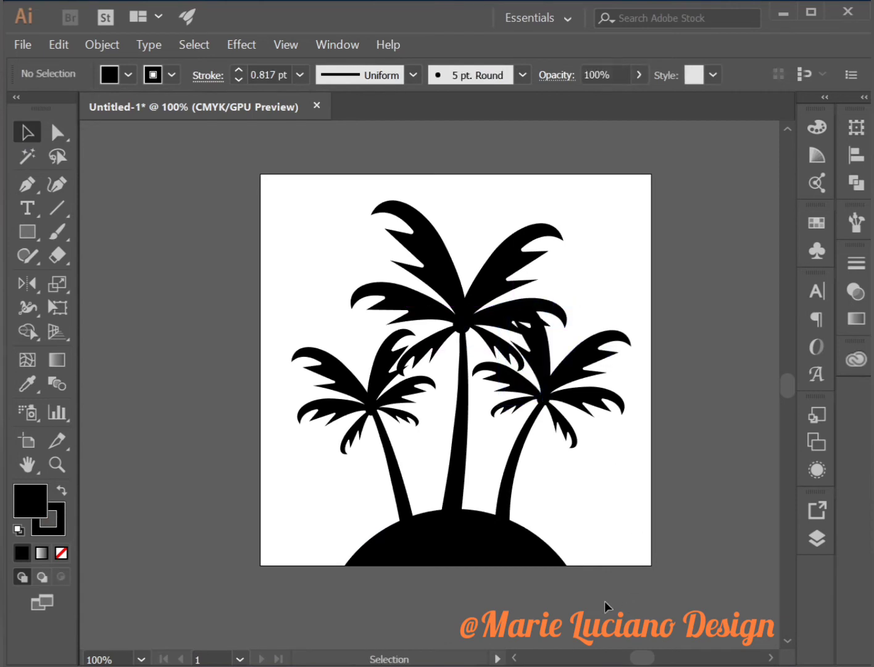
{"action": "left_click", "coordinate": [539, 351]}
{"action": "left_click_drag", "start_coordinate": [563, 301], "coordinate": [562, 307]}
{"action": "left_click", "coordinate": [654, 452]}
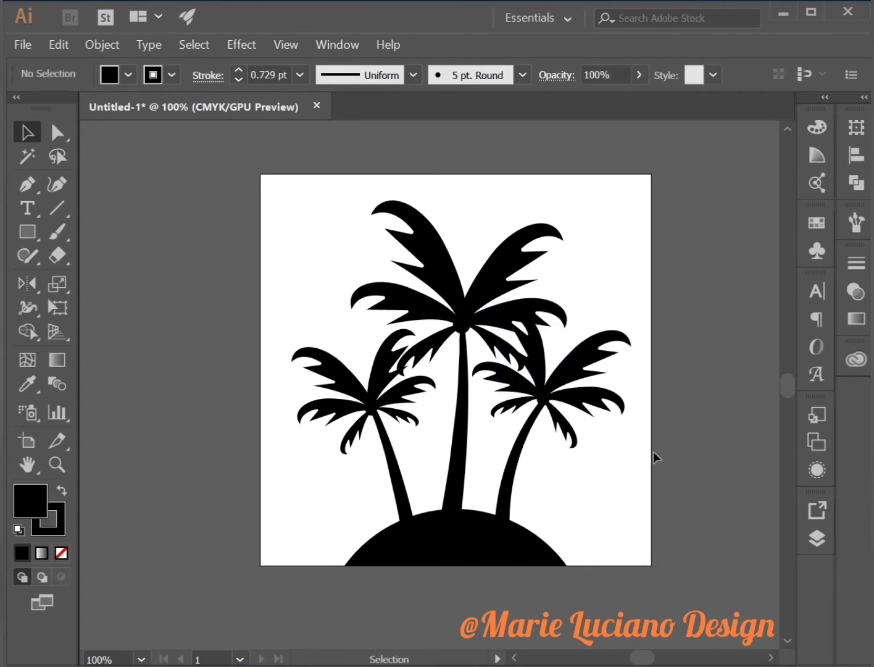
Try to unite all the palm and mound shapes into one silhouette.
{"action": "left_click_drag", "start_coordinate": [269, 207], "coordinate": [647, 636]}
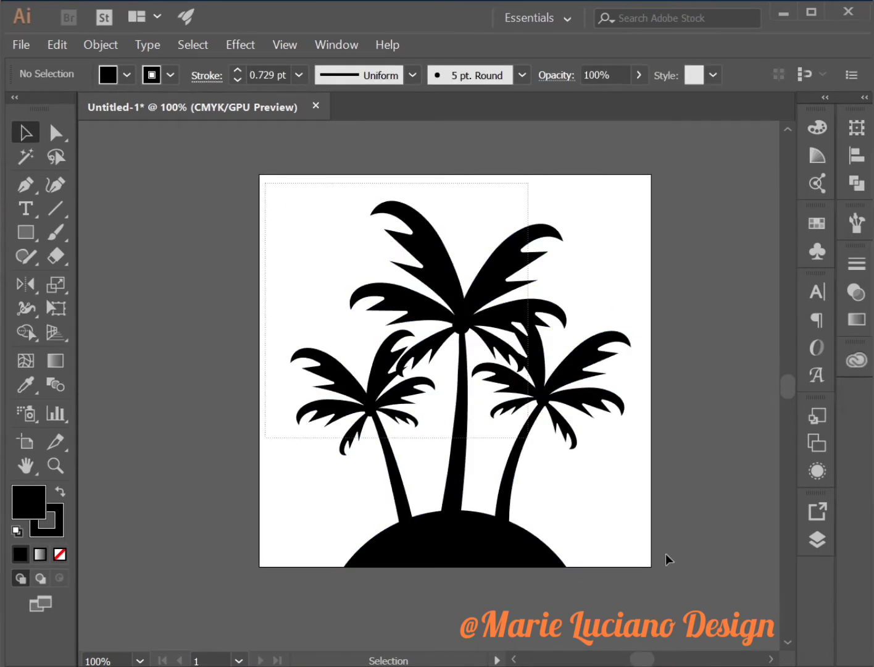
{"action": "key", "text": "ctrl+a"}
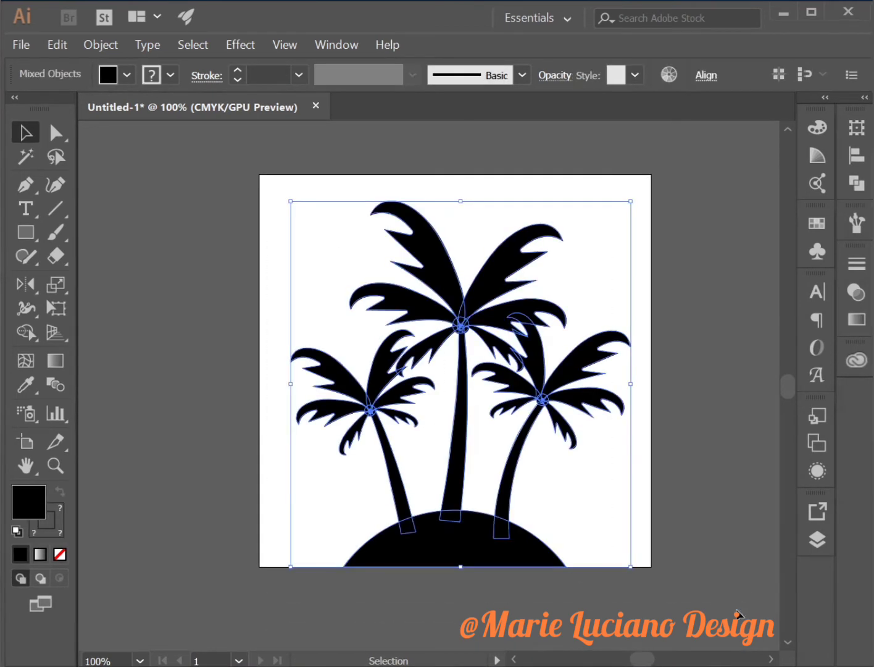
{"action": "left_click", "coordinate": [862, 192]}
{"action": "left_click", "coordinate": [626, 168]}
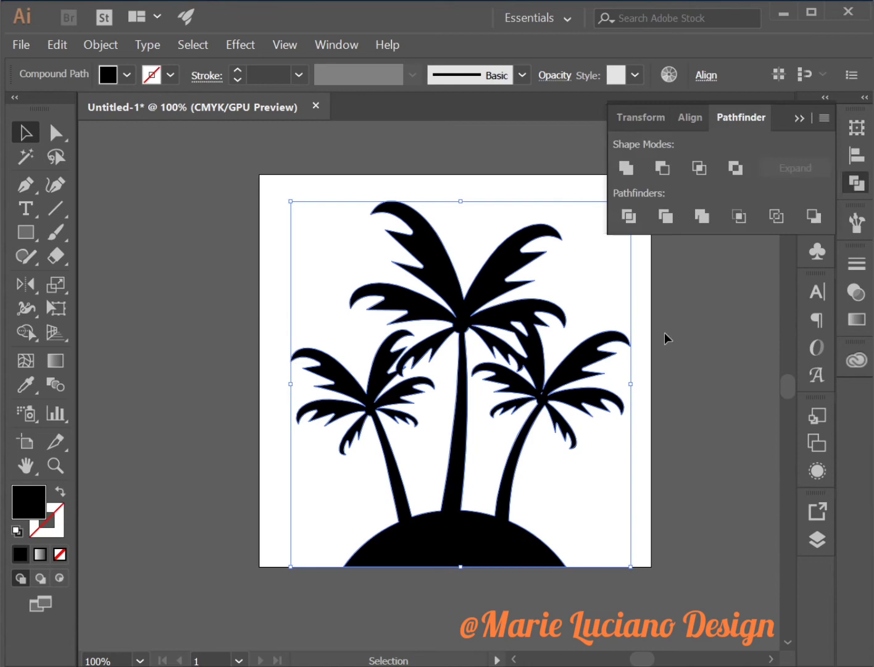
{"action": "left_click", "coordinate": [664, 334]}
{"action": "key", "text": "ctrl+z"}
{"action": "left_click", "coordinate": [644, 426]}
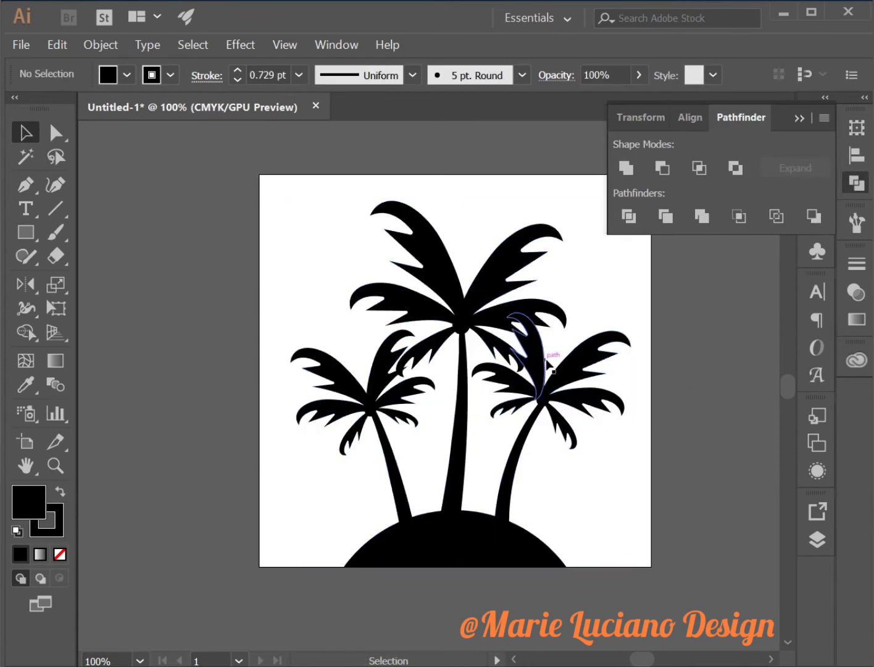
Nudge the right palm's upper-left frond and unite all the palm and mound shapes into one silhouette.
{"action": "left_click_drag", "start_coordinate": [543, 361], "coordinate": [538, 358]}
{"action": "left_click", "coordinate": [684, 538]}
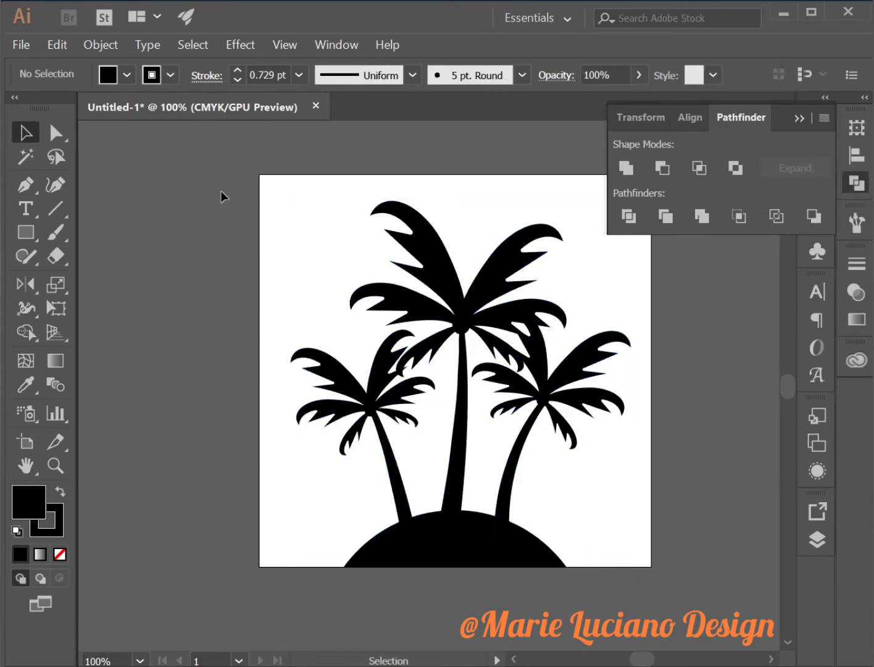
{"action": "left_click_drag", "start_coordinate": [221, 190], "coordinate": [664, 614]}
{"action": "left_click", "coordinate": [626, 169]}
{"action": "left_click", "coordinate": [690, 275]}
{"action": "left_click", "coordinate": [801, 119]}
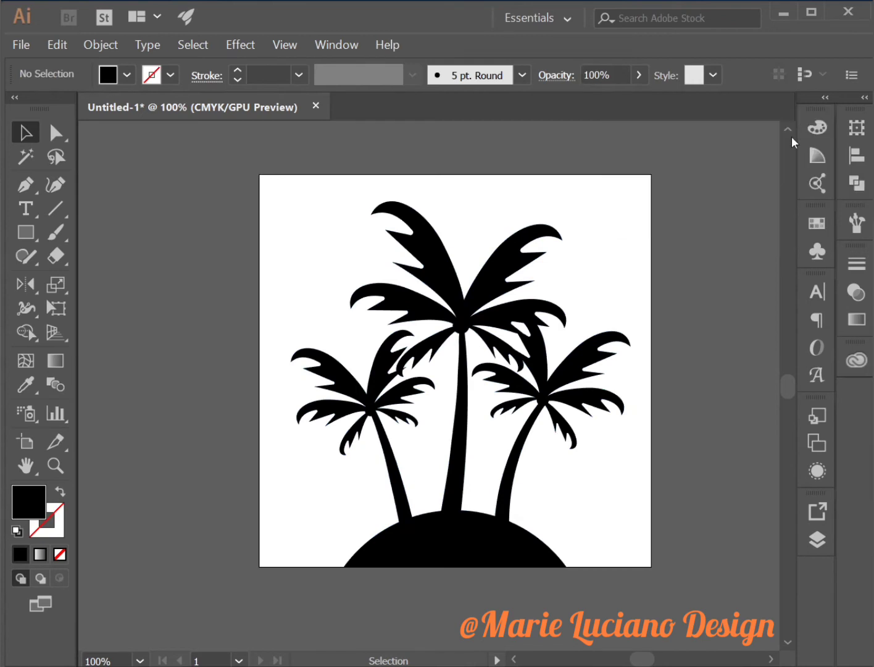
Draw a large unfilled circle with a 1 pt black stroke over the palms and centre it on the artboard.
{"action": "mouse_move", "coordinate": [25, 232]}
{"action": "left_mouse_down"}
{"action": "mouse_move", "coordinate": [72, 287]}
{"action": "mouse_move", "coordinate": [87, 280]}
{"action": "left_mouse_up"}
{"action": "left_click", "coordinate": [59, 492]}
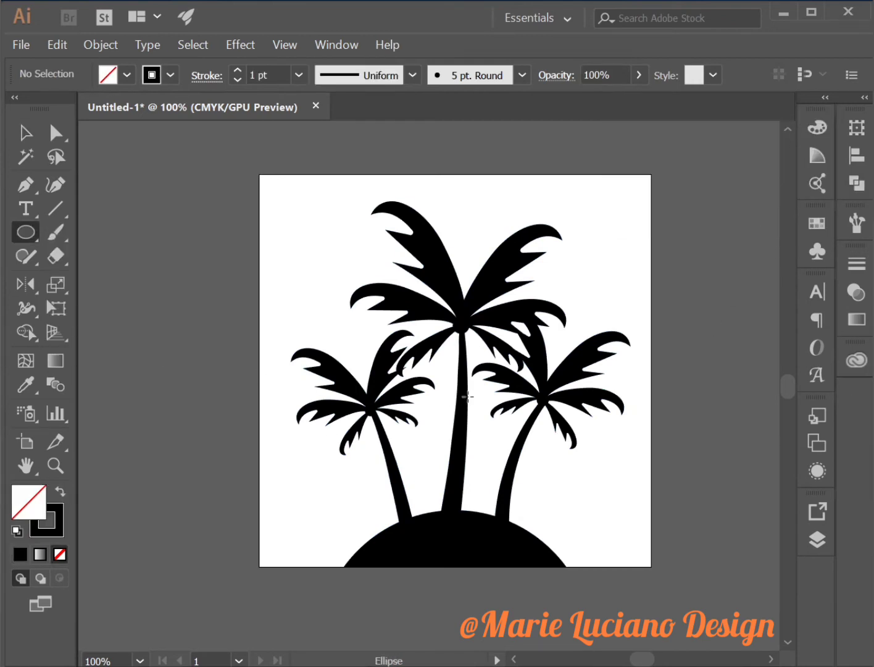
{"action": "left_click_drag", "start_coordinate": [461, 392], "coordinate": [364, 227]}
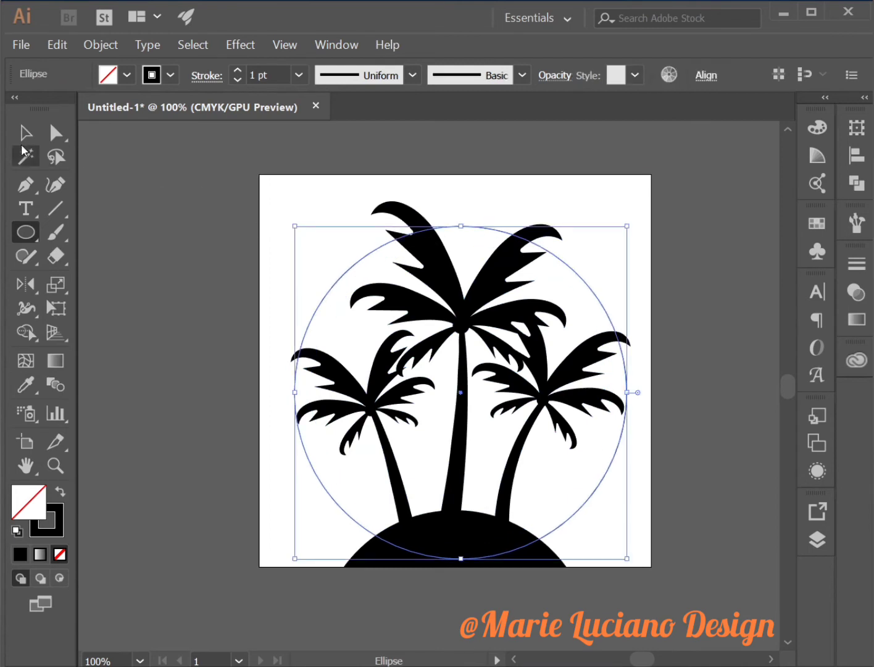
{"action": "key", "text": "v"}
{"action": "left_click", "coordinate": [706, 75]}
{"action": "left_click", "coordinate": [655, 128]}
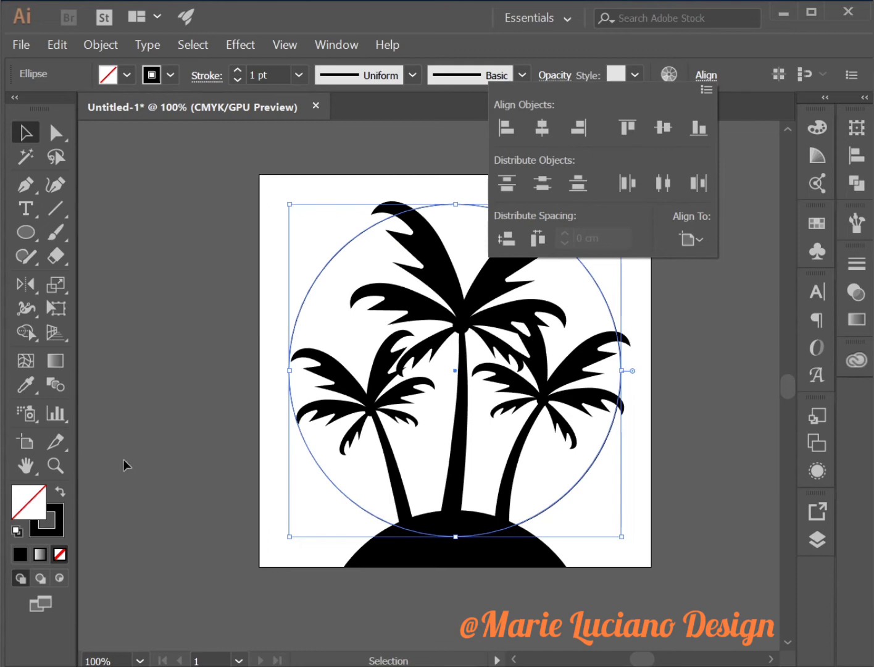
Scale the circle down and move it up around the palm crowns, keeping it horizontally centred.
{"action": "key", "text": "Escape"}
{"action": "left_click_drag", "start_coordinate": [621, 536], "coordinate": [594, 504]}
{"action": "left_click_drag", "start_coordinate": [577, 297], "coordinate": [577, 279]}
{"action": "left_click", "coordinate": [687, 481]}
{"action": "left_click", "coordinate": [572, 286]}
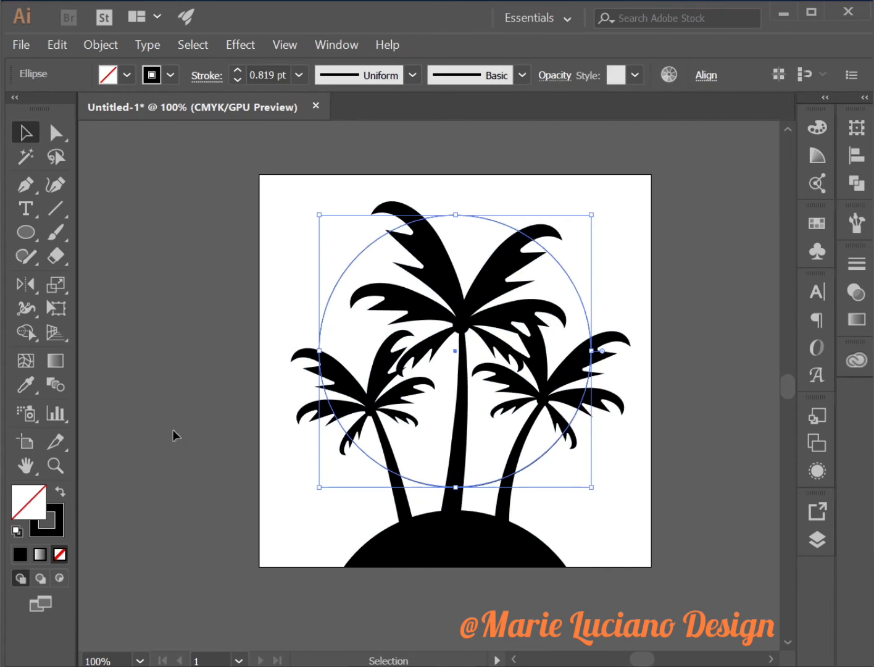
Give the circle a bright orange fill with no stroke.
{"action": "left_click", "coordinate": [66, 489]}
{"action": "double_click", "coordinate": [31, 500]}
{"action": "left_click", "coordinate": [771, 423]}
{"action": "left_click", "coordinate": [771, 434]}
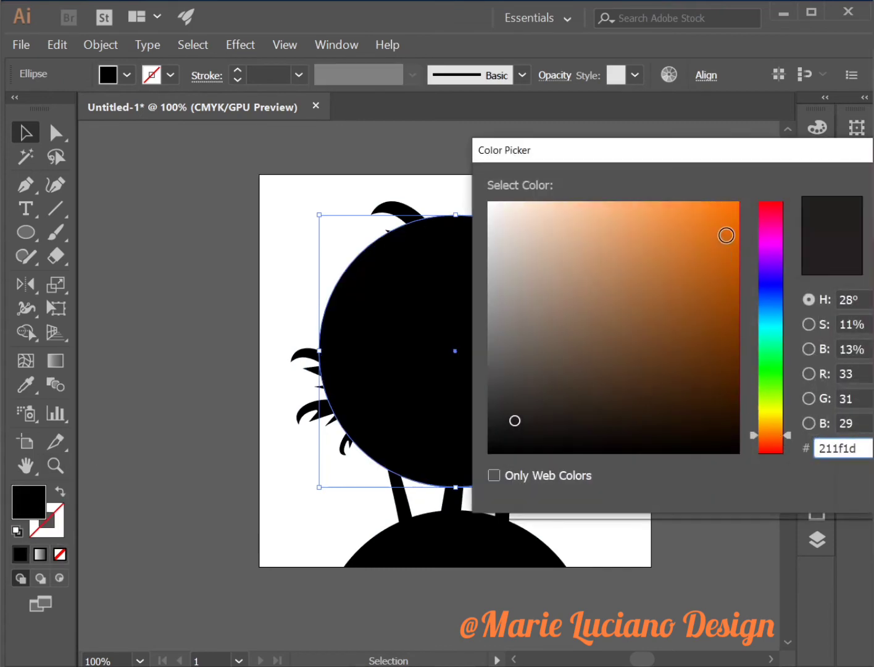
{"action": "left_click_drag", "start_coordinate": [726, 235], "coordinate": [763, 179]}
{"action": "key", "text": "Return"}
Send the orange circle behind the palm silhouette.
{"action": "right_click", "coordinate": [447, 384]}
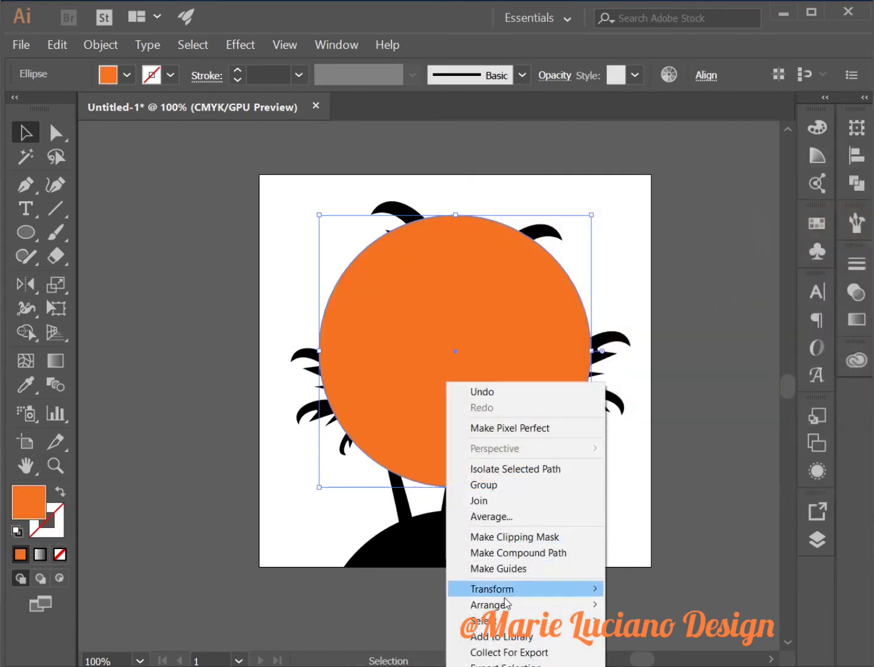
{"action": "mouse_move", "coordinate": [486, 605]}
{"action": "left_click", "coordinate": [655, 652]}
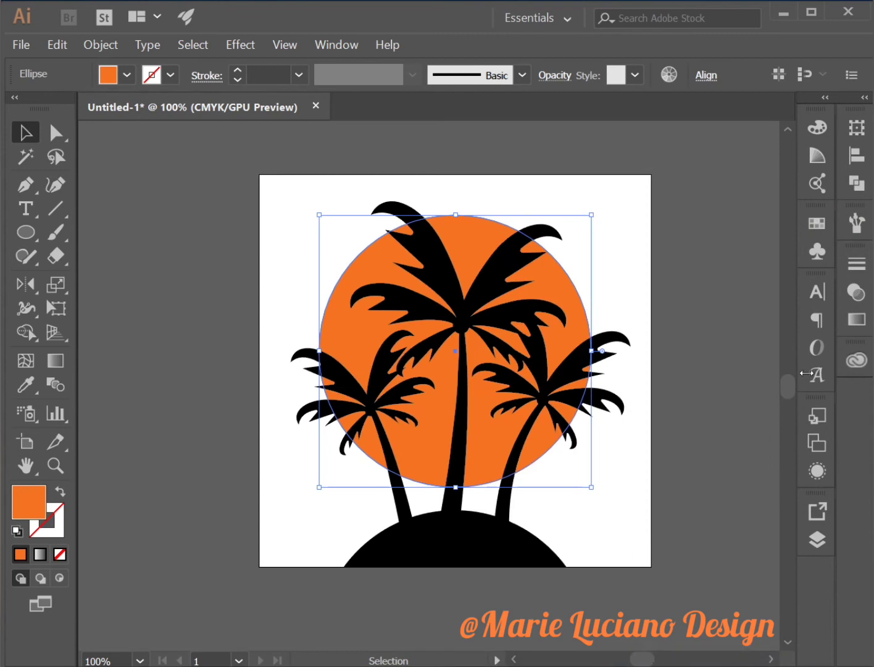
Apply a radial gradient to the circle with orange as its outer colour.
{"action": "left_click", "coordinate": [858, 319]}
{"action": "left_click_drag", "start_coordinate": [751, 414], "coordinate": [802, 415]}
{"action": "left_click", "coordinate": [813, 285]}
{"action": "left_click", "coordinate": [735, 327]}
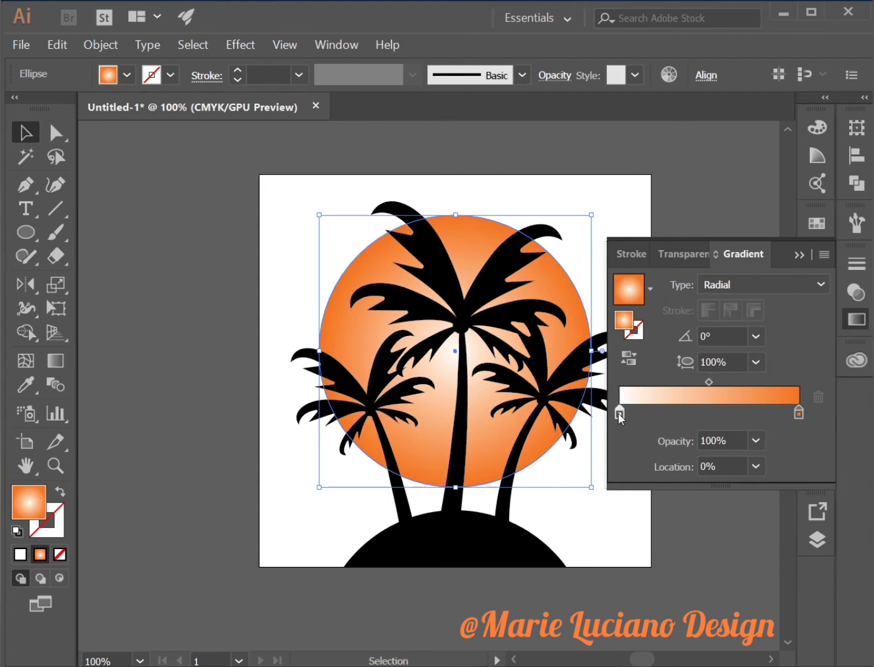
Change the centre stop of the circle's radial gradient to the yellow swatch.
{"action": "double_click", "coordinate": [620, 414]}
{"action": "left_click", "coordinate": [542, 517]}
{"action": "left_click", "coordinate": [750, 474]}
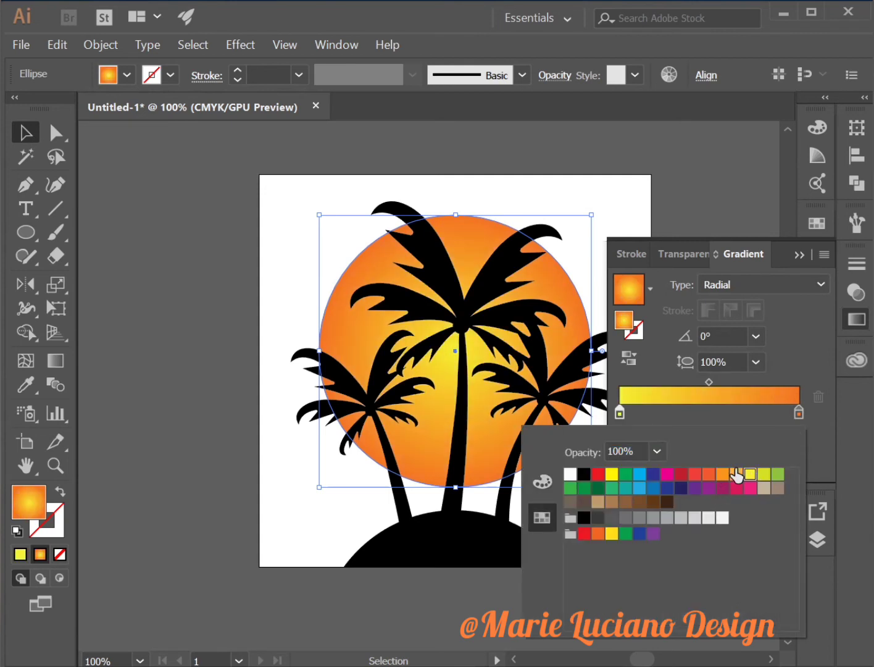
{"action": "left_click", "coordinate": [735, 473]}
{"action": "left_click", "coordinate": [749, 475]}
{"action": "left_click", "coordinate": [800, 254]}
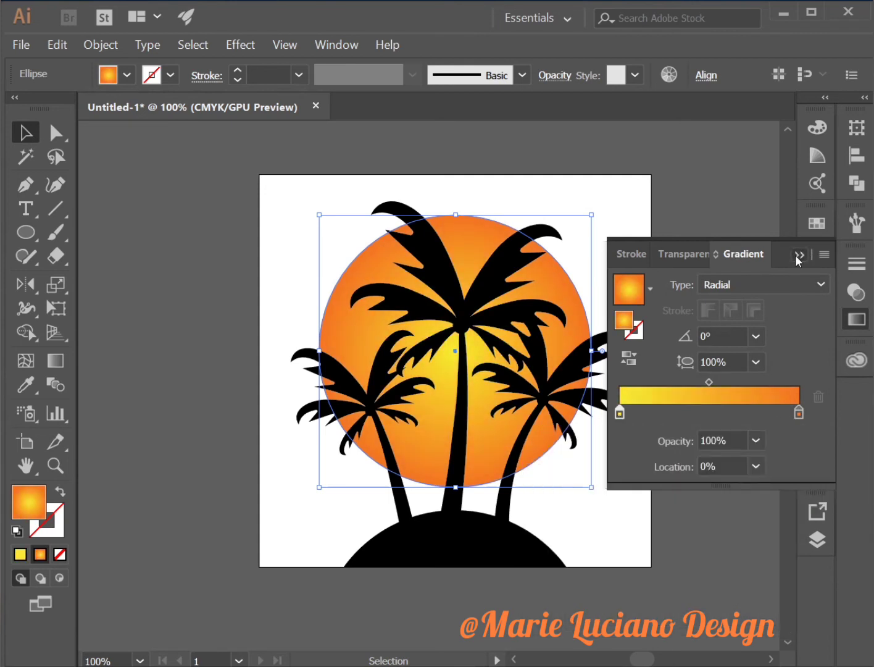
{"action": "left_click", "coordinate": [800, 256]}
{"action": "left_click", "coordinate": [678, 386]}
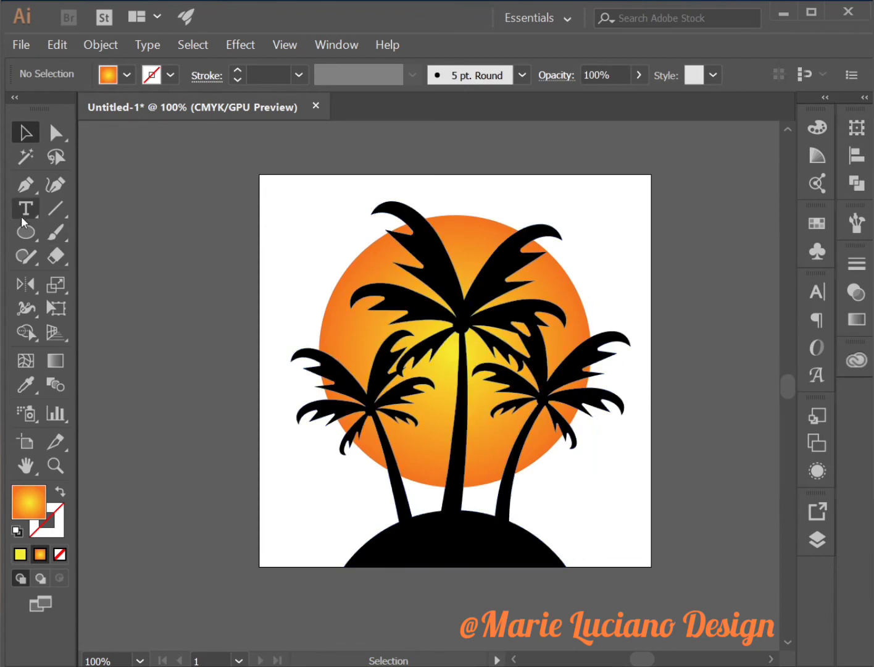
Draw a narrow closed wedge with the Pen tool from the artboard's right edge to the middle palm's crown.
{"action": "left_click", "coordinate": [31, 185]}
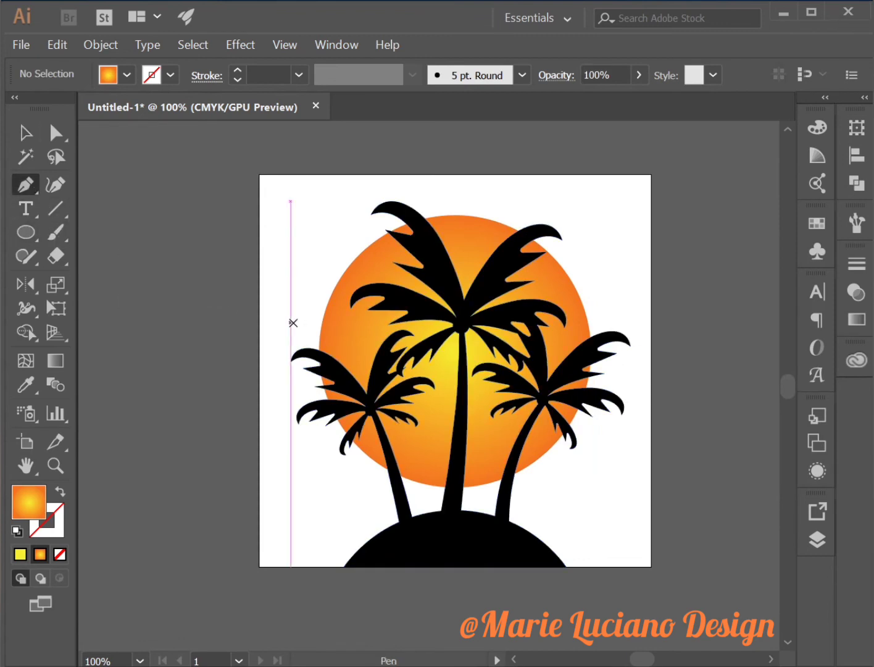
{"action": "left_click", "coordinate": [651, 302]}
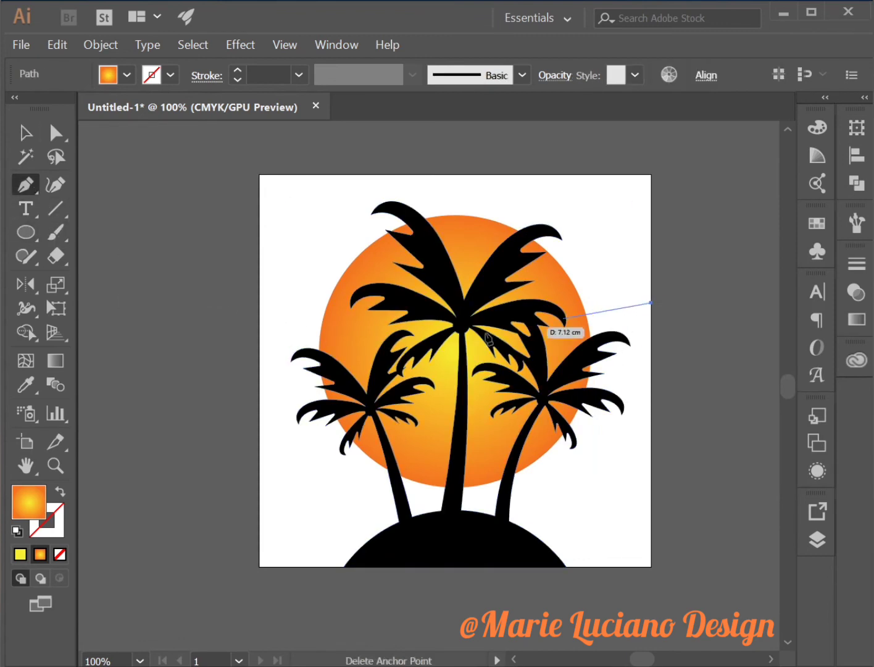
{"action": "left_click", "coordinate": [477, 320]}
{"action": "left_click", "coordinate": [651, 320]}
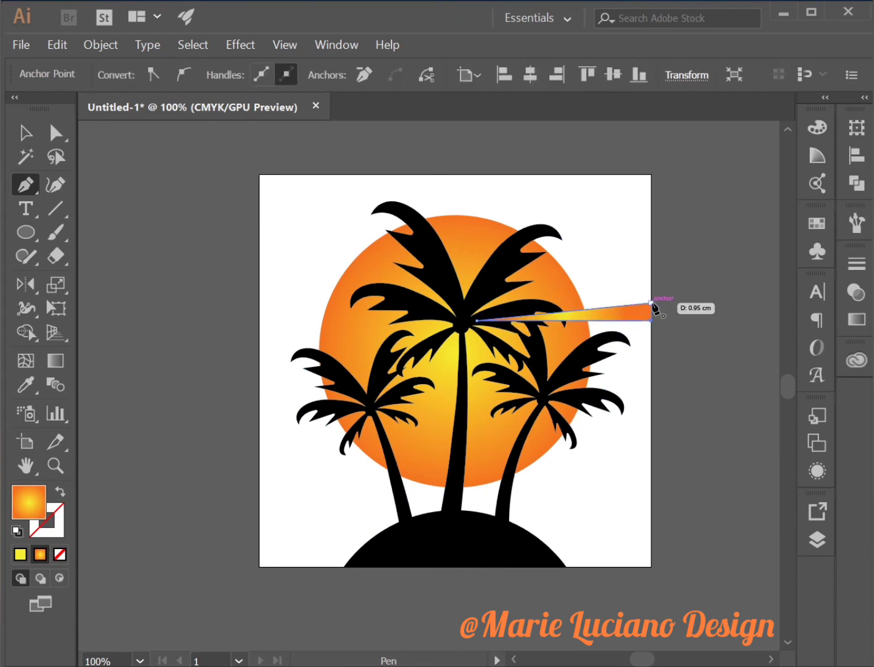
{"action": "left_click", "coordinate": [651, 302]}
{"action": "left_click", "coordinate": [26, 133]}
{"action": "left_click", "coordinate": [166, 239]}
Draw a second narrow wedge from the artboard's left edge to near the circle's centre, slightly below the first one.
{"action": "key", "text": "p"}
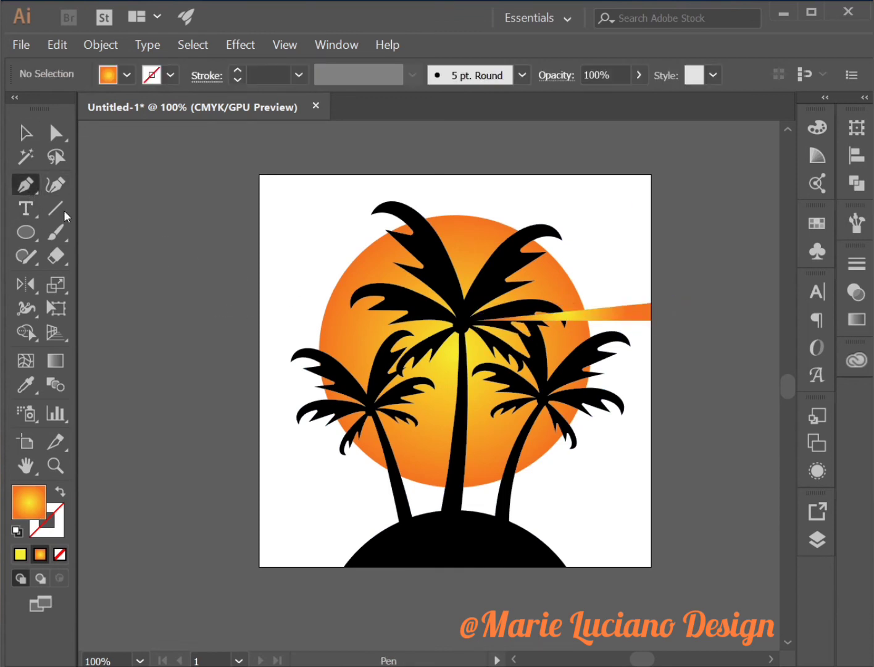
{"action": "left_click", "coordinate": [260, 338]}
{"action": "left_click", "coordinate": [442, 350]}
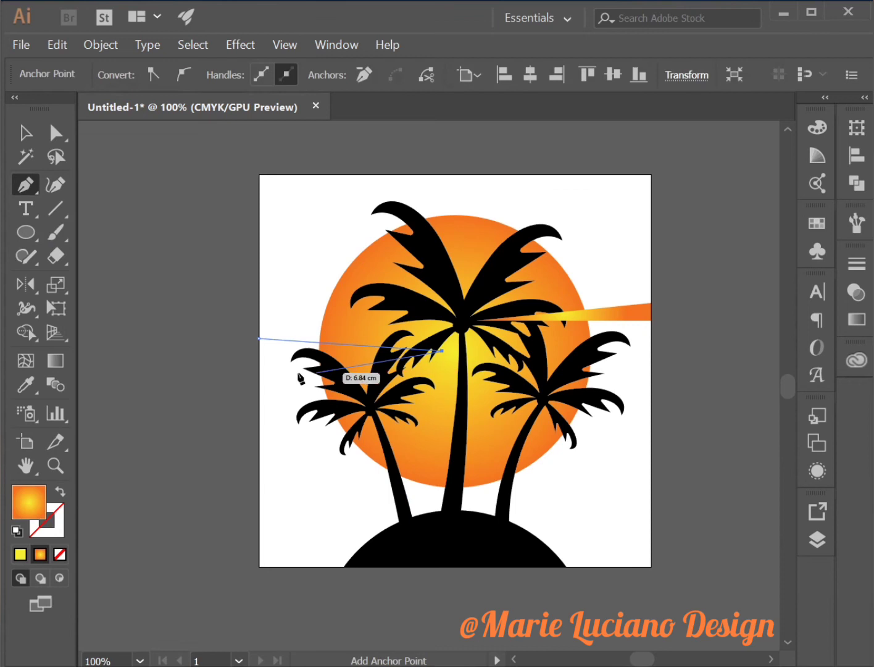
{"action": "left_click", "coordinate": [260, 356]}
{"action": "left_click", "coordinate": [259, 339]}
{"action": "left_click", "coordinate": [287, 391], "text": "ctrl"}
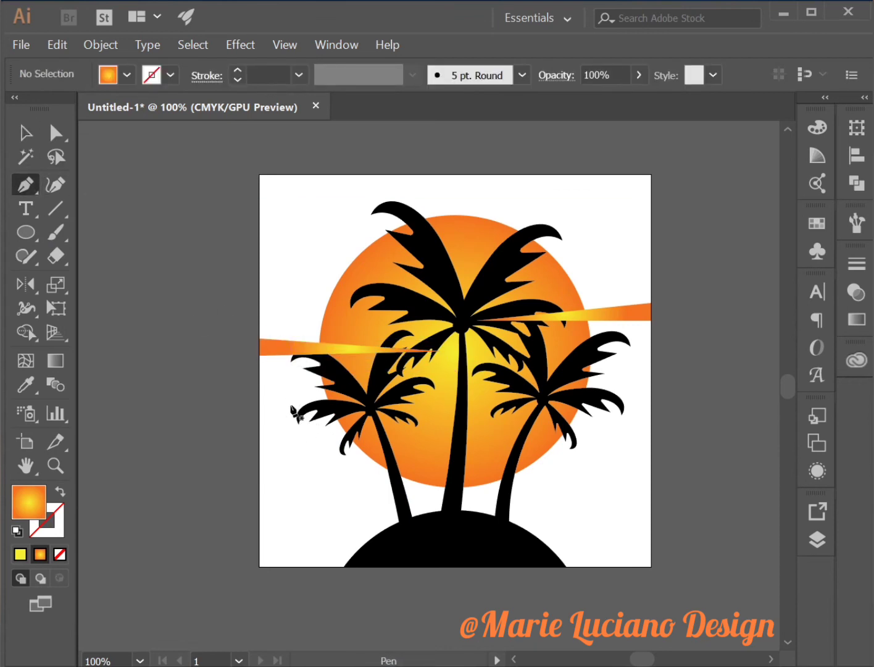
Draw a third narrow wedge from the artboard's left edge across the lower part of the sun.
{"action": "left_click", "coordinate": [260, 418]}
{"action": "left_click", "coordinate": [442, 418]}
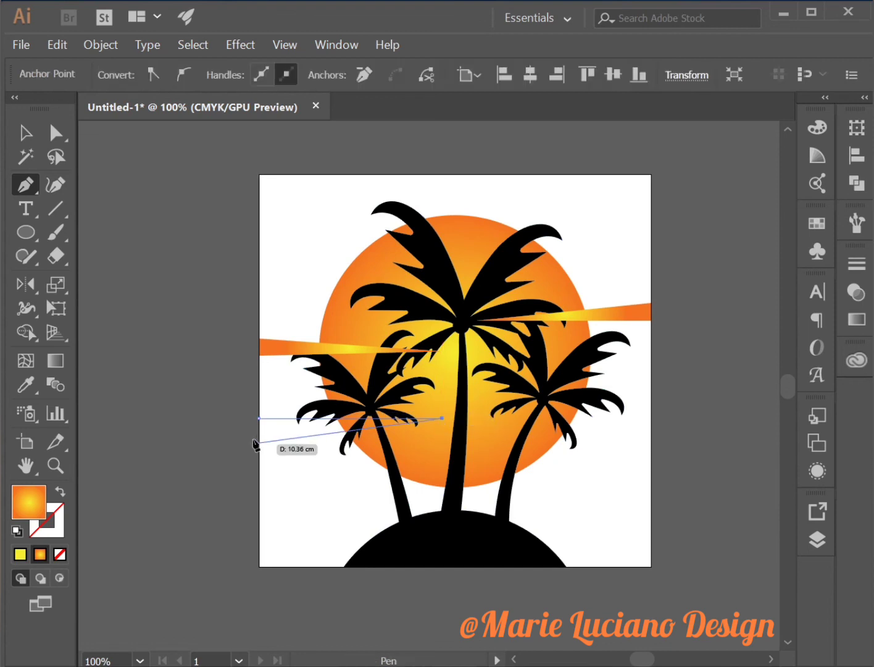
{"action": "left_click", "coordinate": [260, 435]}
{"action": "left_click", "coordinate": [260, 418]}
{"action": "left_click", "coordinate": [25, 134]}
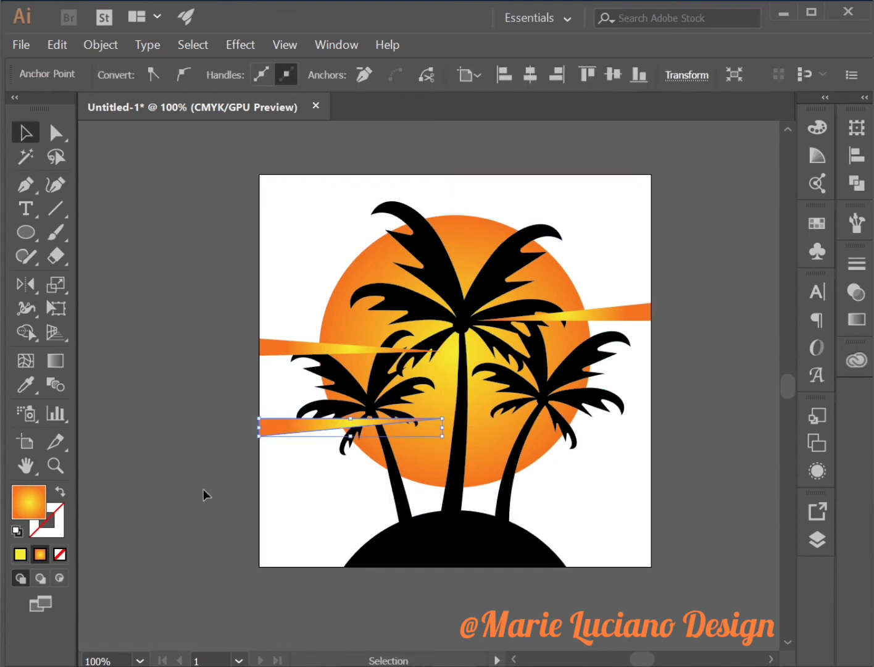
Shorten the lower-left wedge and lengthen the upper-left wedge slightly towards the sun's centre.
{"action": "left_click_drag", "start_coordinate": [442, 419], "coordinate": [402, 418]}
{"action": "left_click_drag", "start_coordinate": [442, 352], "coordinate": [449, 353]}
{"action": "left_click", "coordinate": [27, 131]}
{"action": "left_click", "coordinate": [173, 184]}
Cut each of the three wedges out of the sun circle with the Minus Front operation.
{"action": "left_click", "coordinate": [607, 318]}
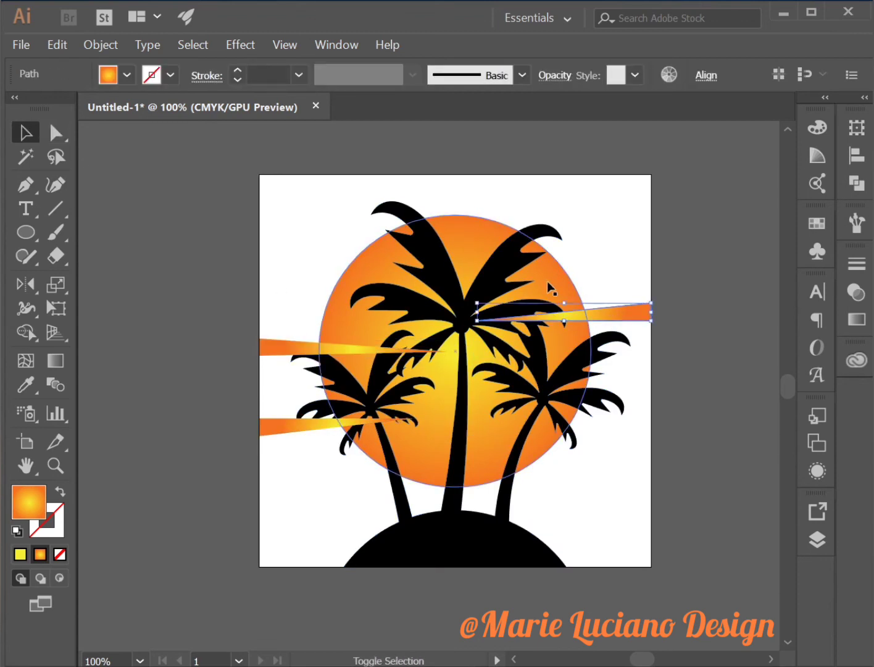
{"action": "left_click", "coordinate": [547, 283], "text": "shift"}
{"action": "left_click", "coordinate": [856, 182]}
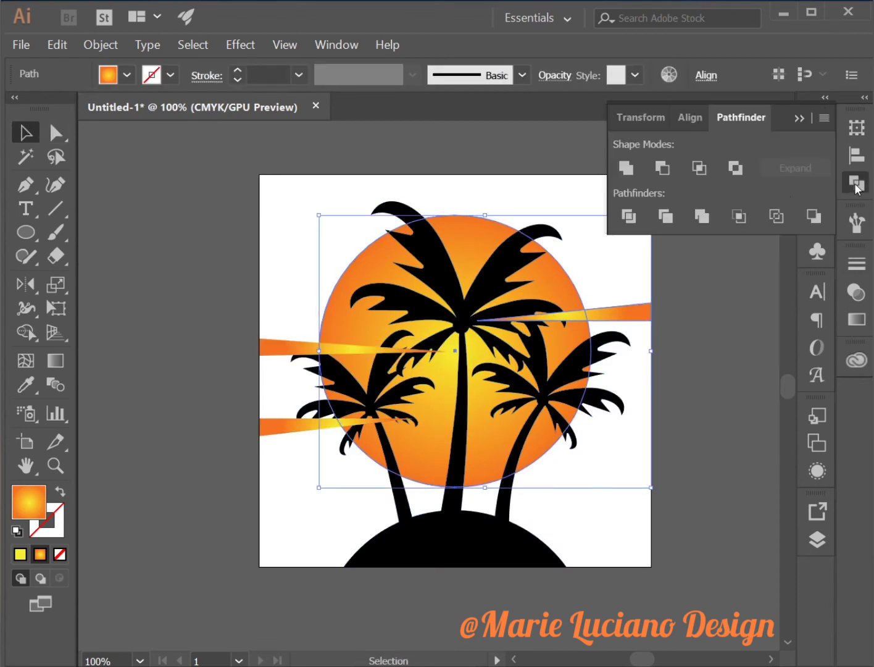
{"action": "left_click", "coordinate": [664, 169]}
{"action": "left_click", "coordinate": [385, 353]}
{"action": "left_click", "coordinate": [482, 303], "text": "shift"}
{"action": "left_click", "coordinate": [662, 168]}
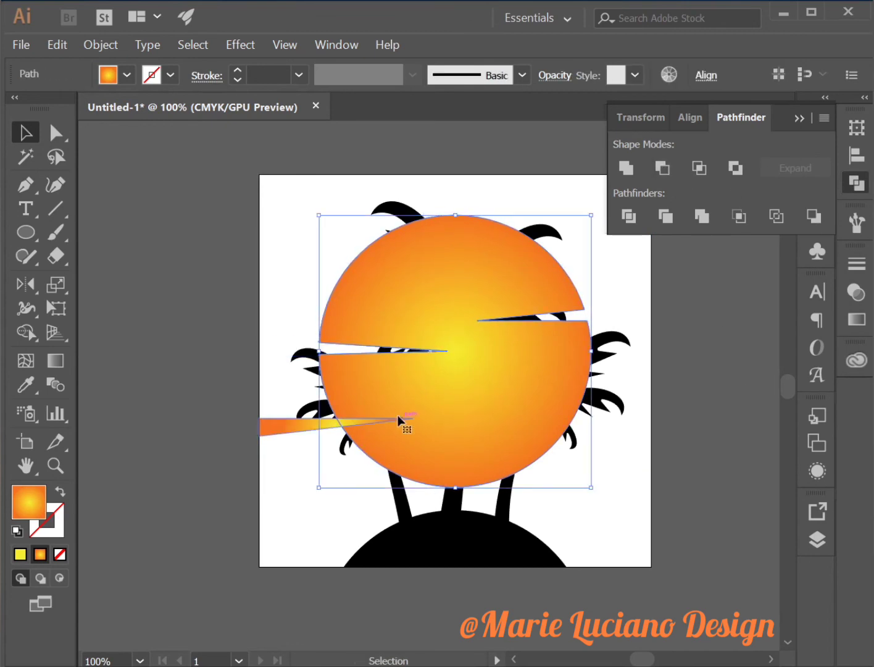
{"action": "left_click", "coordinate": [400, 420]}
{"action": "left_click", "coordinate": [488, 296], "text": "shift"}
{"action": "left_click", "coordinate": [663, 169]}
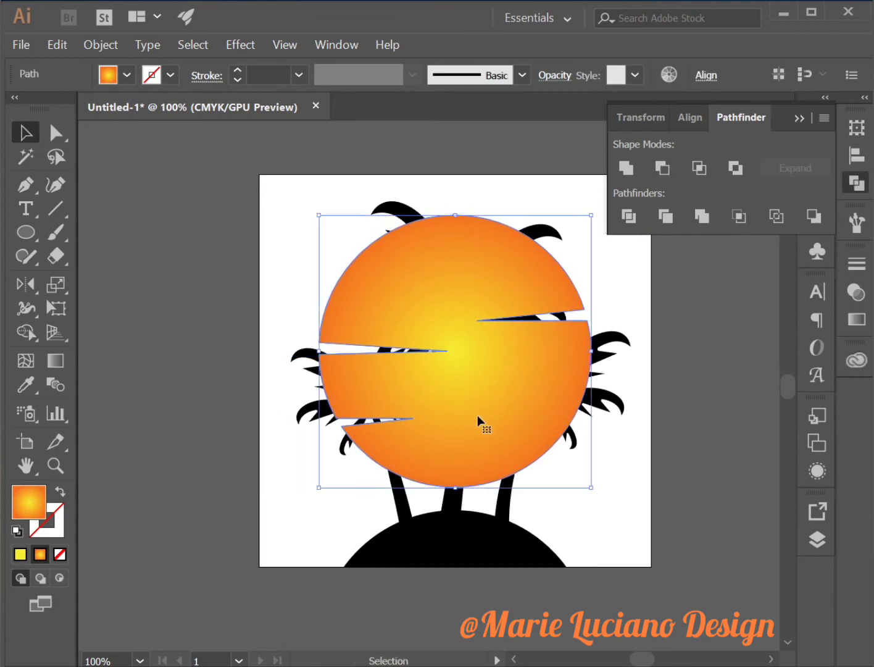
Send the notched sun circle behind the palm silhouette and deselect it.
{"action": "right_click", "coordinate": [477, 421]}
{"action": "mouse_move", "coordinate": [511, 351]}
{"action": "left_click", "coordinate": [709, 389]}
{"action": "left_click", "coordinate": [710, 389]}
{"action": "left_click", "coordinate": [800, 120]}
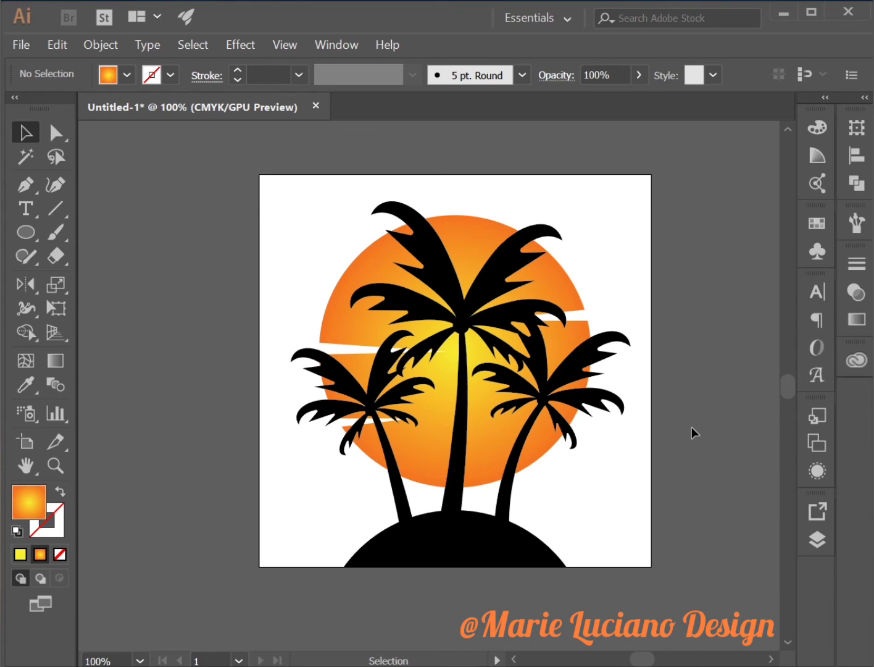
{"action": "left_click", "coordinate": [54, 466]}
{"action": "left_click", "coordinate": [492, 407]}
{"action": "left_click_drag", "start_coordinate": [540, 319], "coordinate": [498, 463]}
{"action": "left_click", "coordinate": [138, 659]}
{"action": "left_click", "coordinate": [189, 398]}
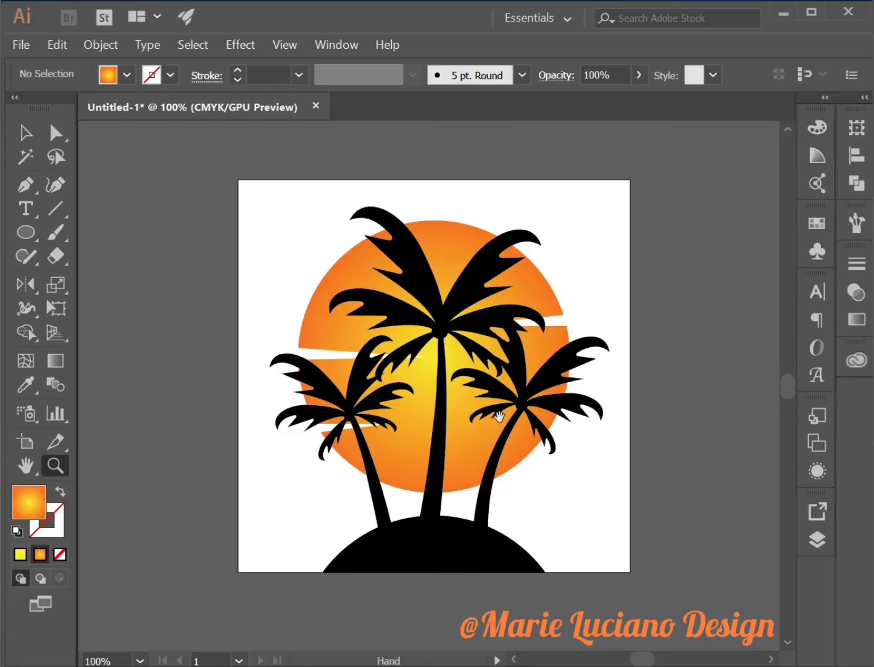